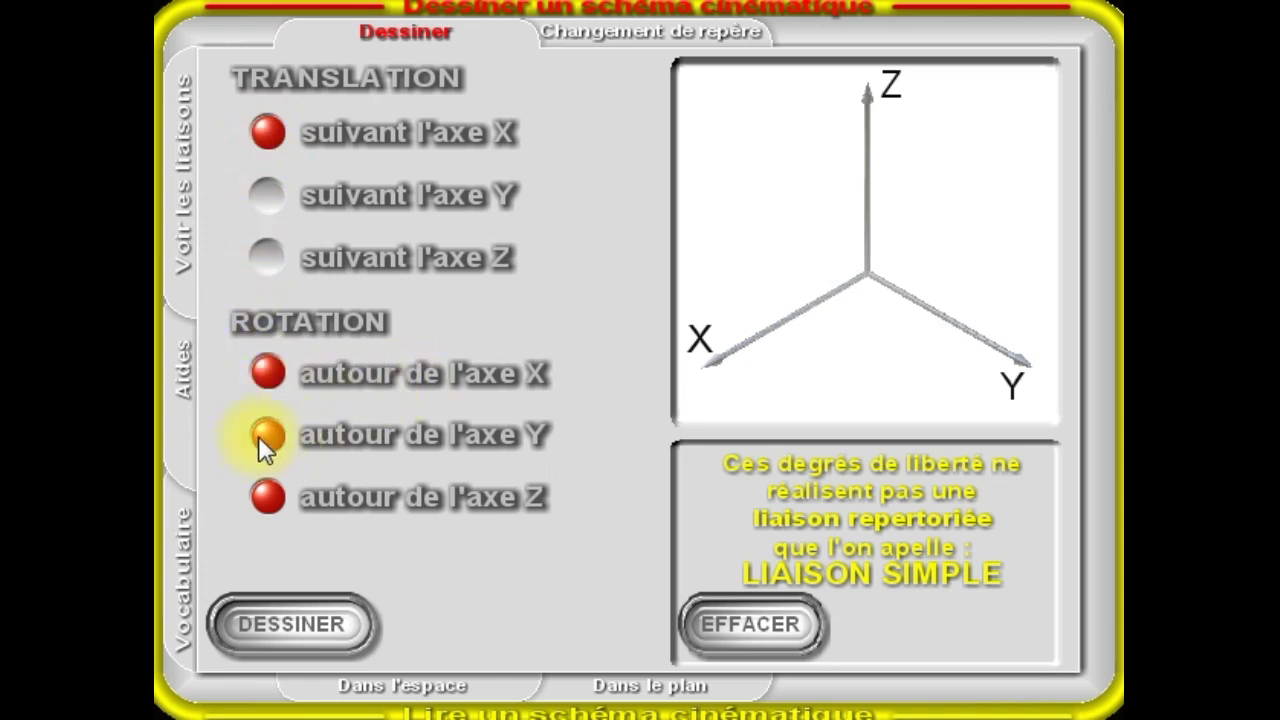
# Draw the joint with only rotation about the X axis allowed and view its diagrams in the XY, YZ and ZX planes
pyautogui.click(266, 131)
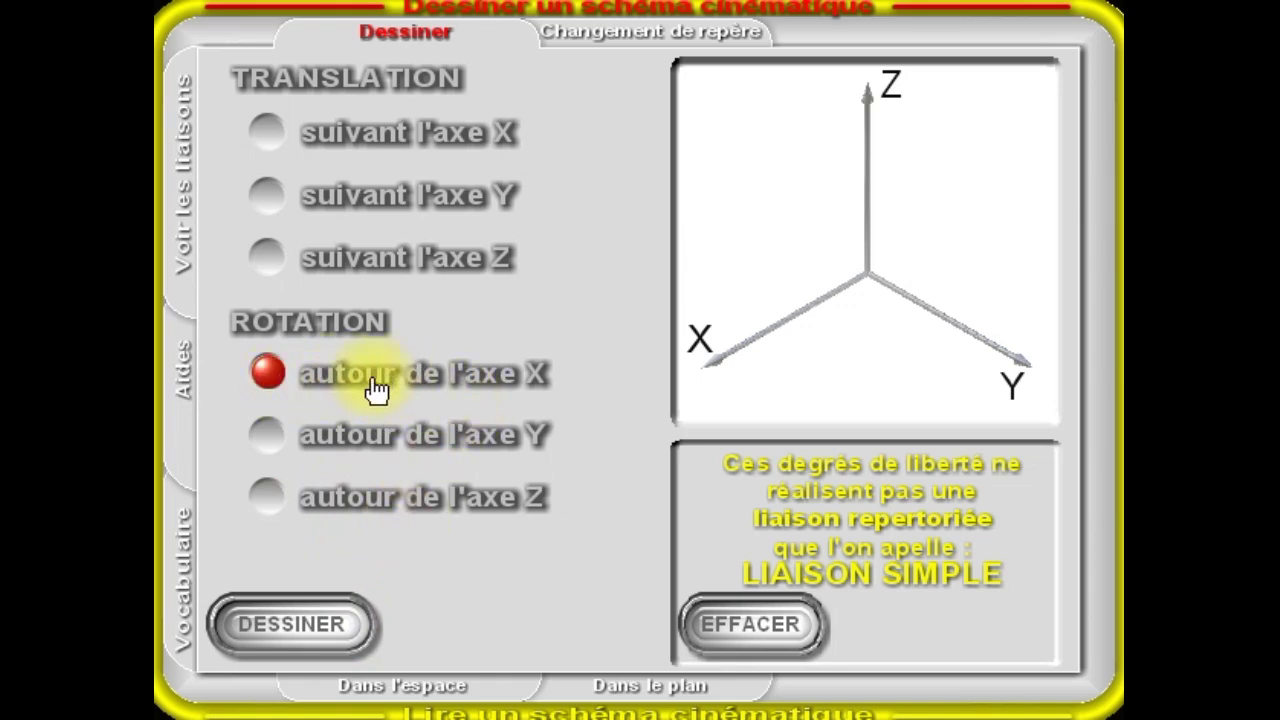
pyautogui.click(295, 628)
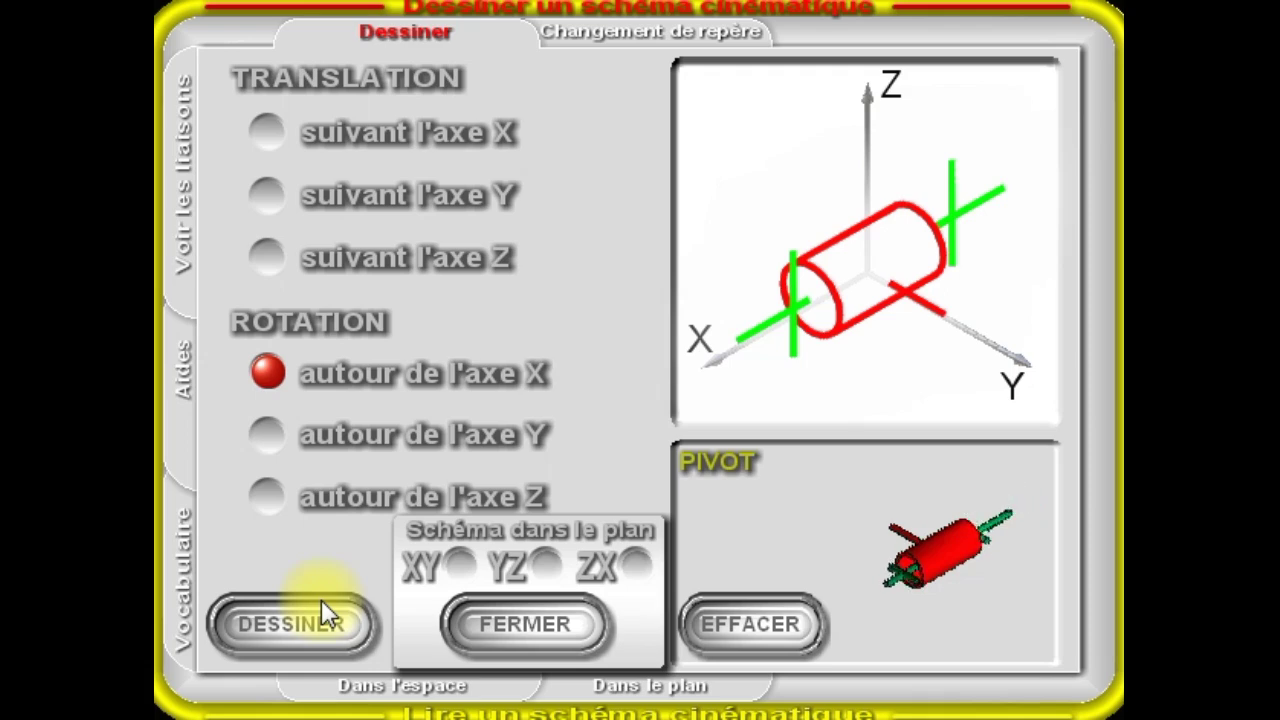
pyautogui.click(457, 566)
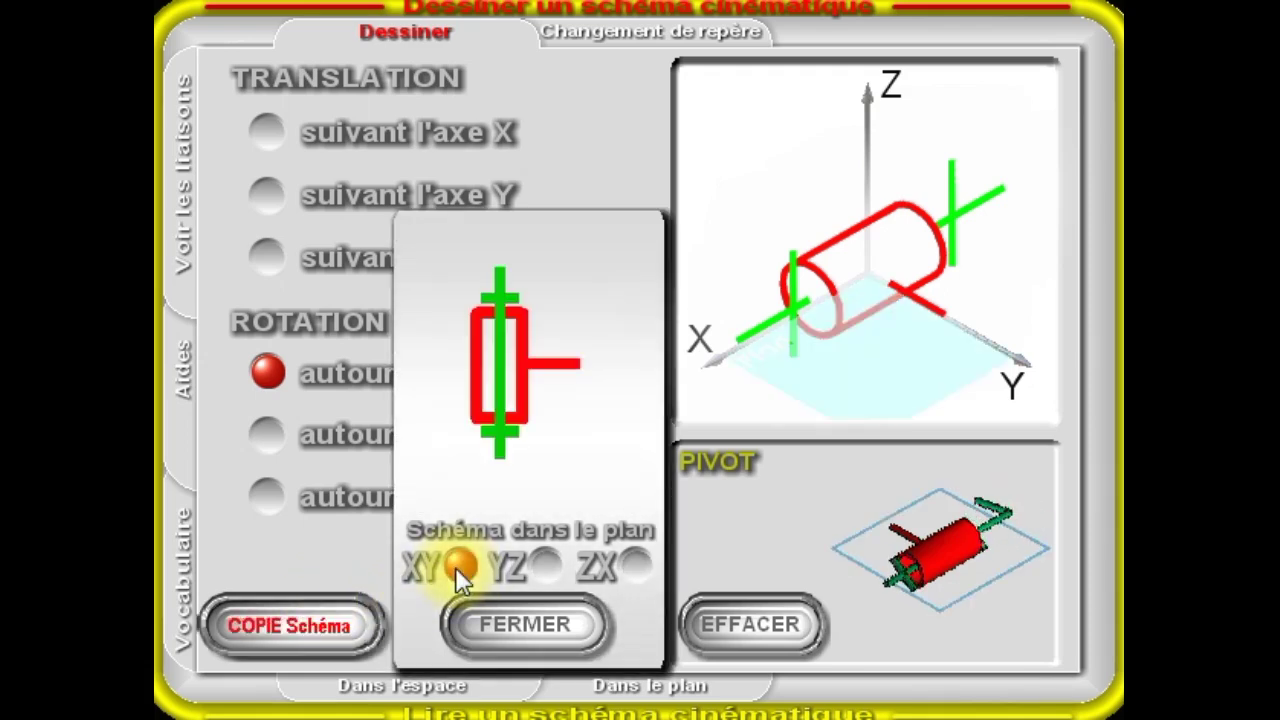
pyautogui.click(538, 566)
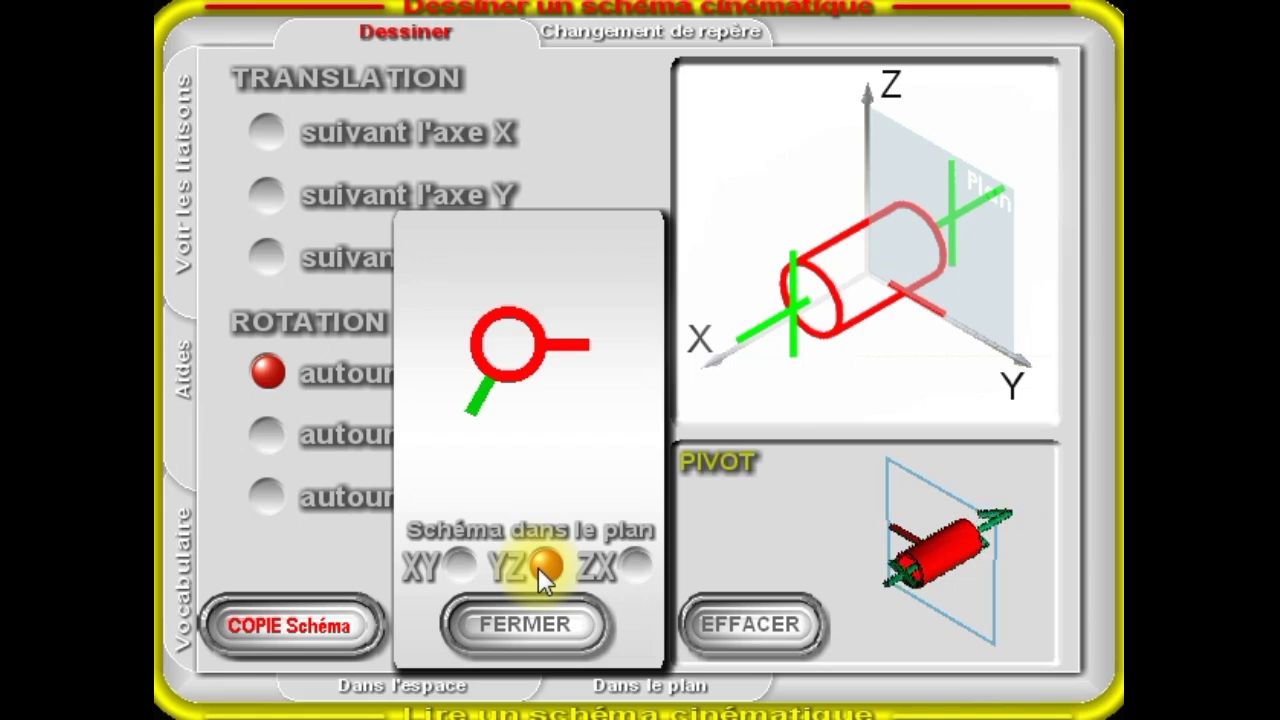
pyautogui.click(632, 568)
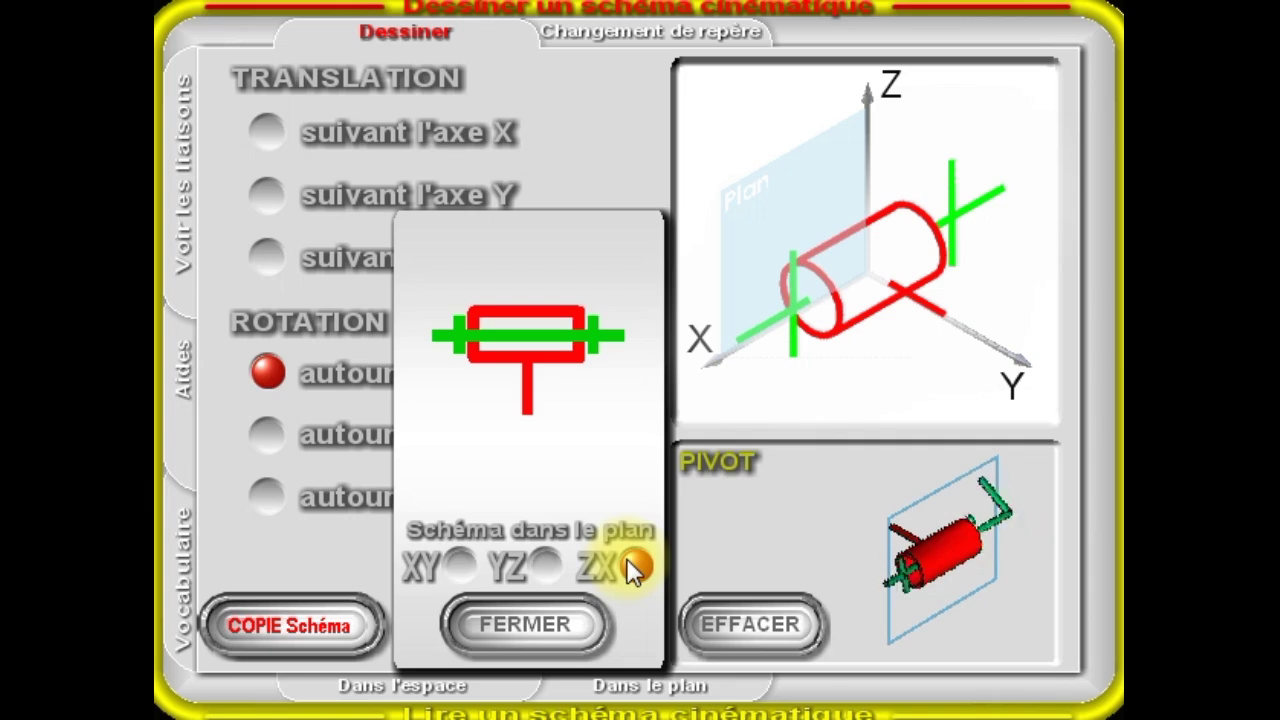
pyautogui.click(524, 624)
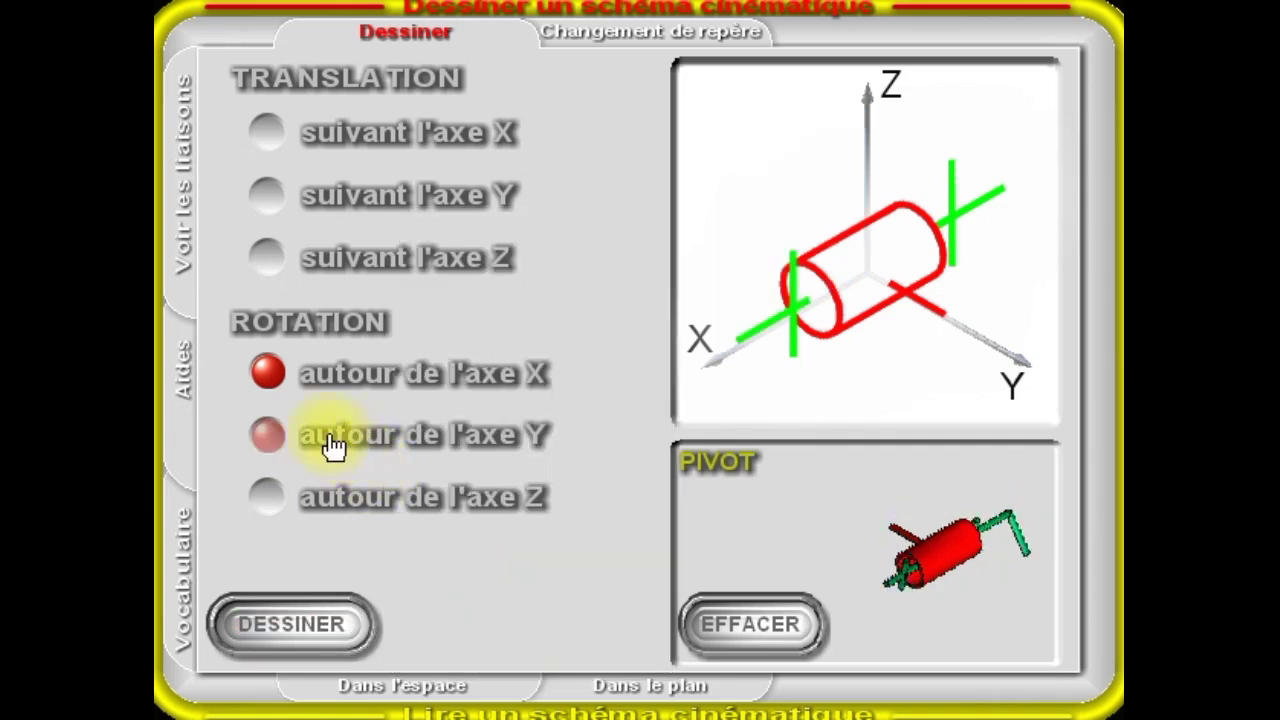
# Draw the joint with only translation along the X axis allowed and view its diagrams in the XY, YZ and ZX planes
pyautogui.click(265, 130)
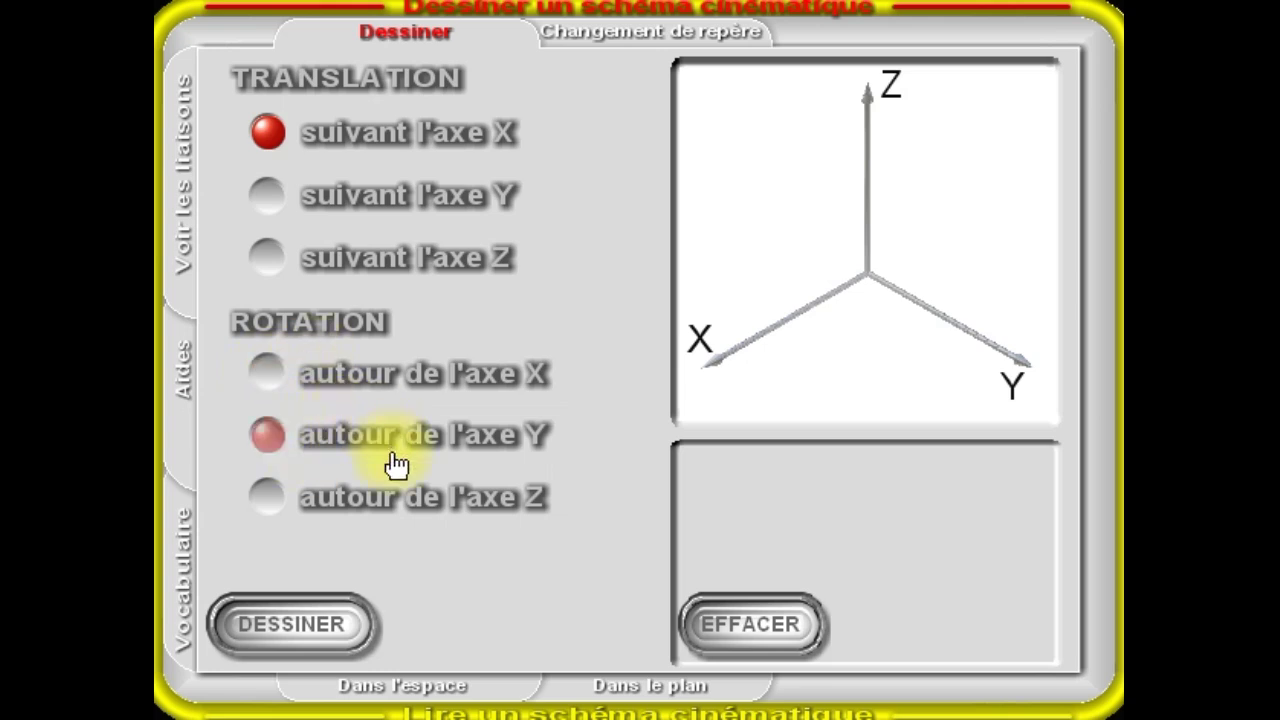
pyautogui.click(292, 624)
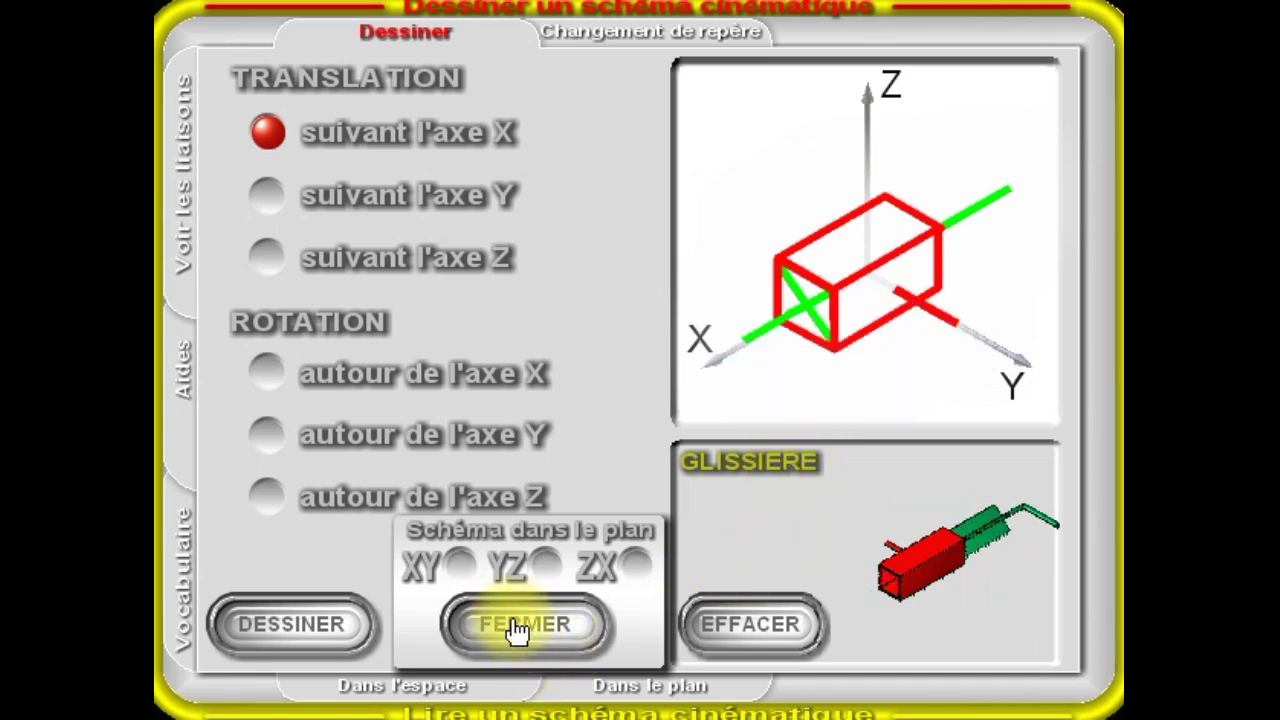
pyautogui.click(464, 564)
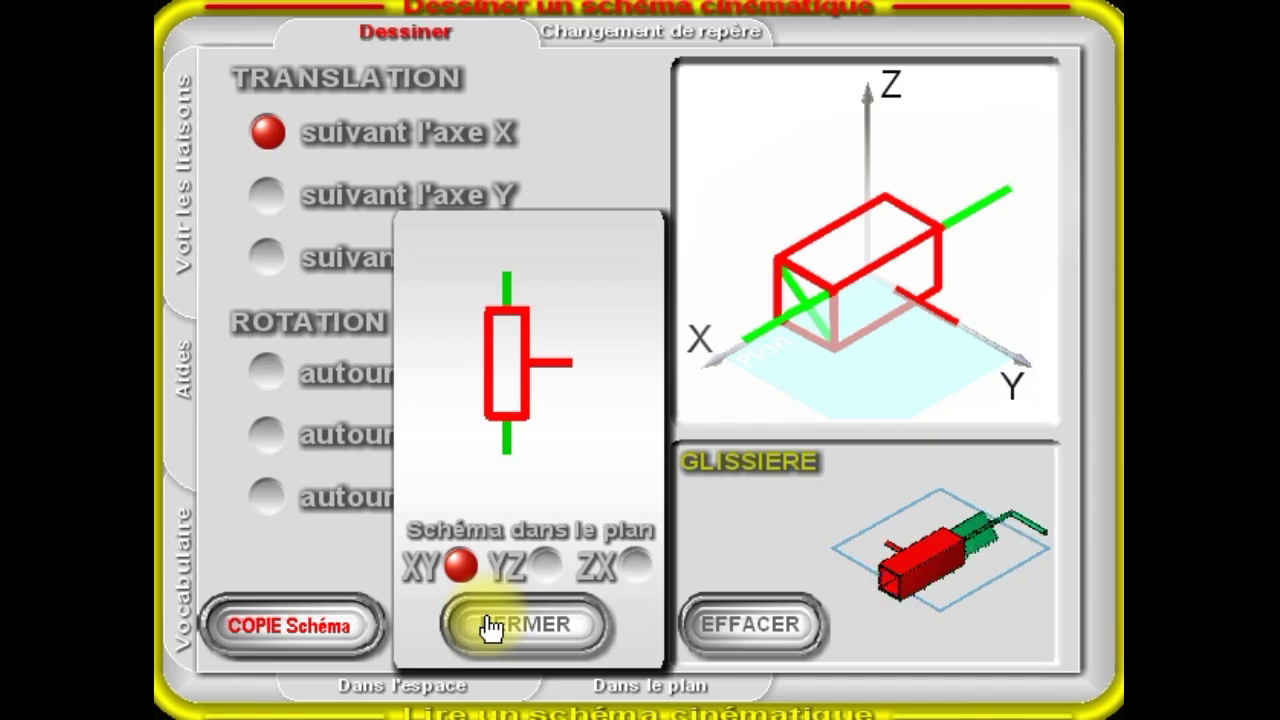
pyautogui.click(546, 565)
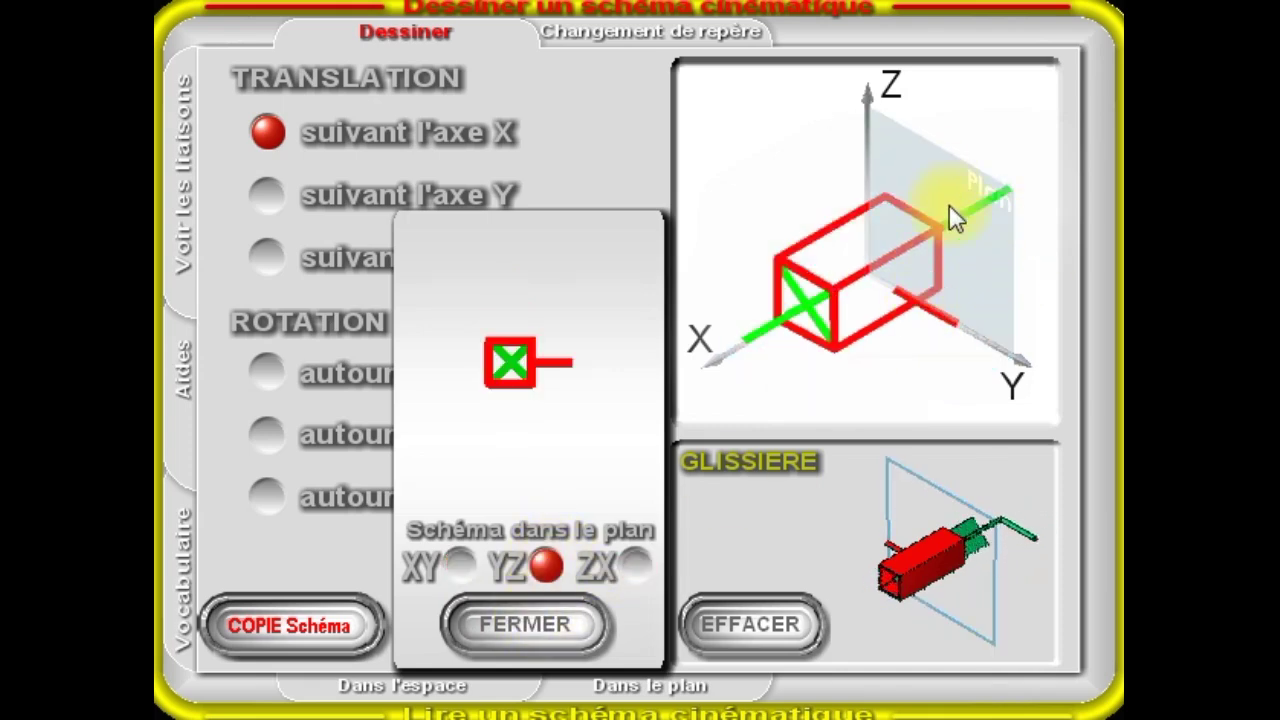
pyautogui.click(636, 566)
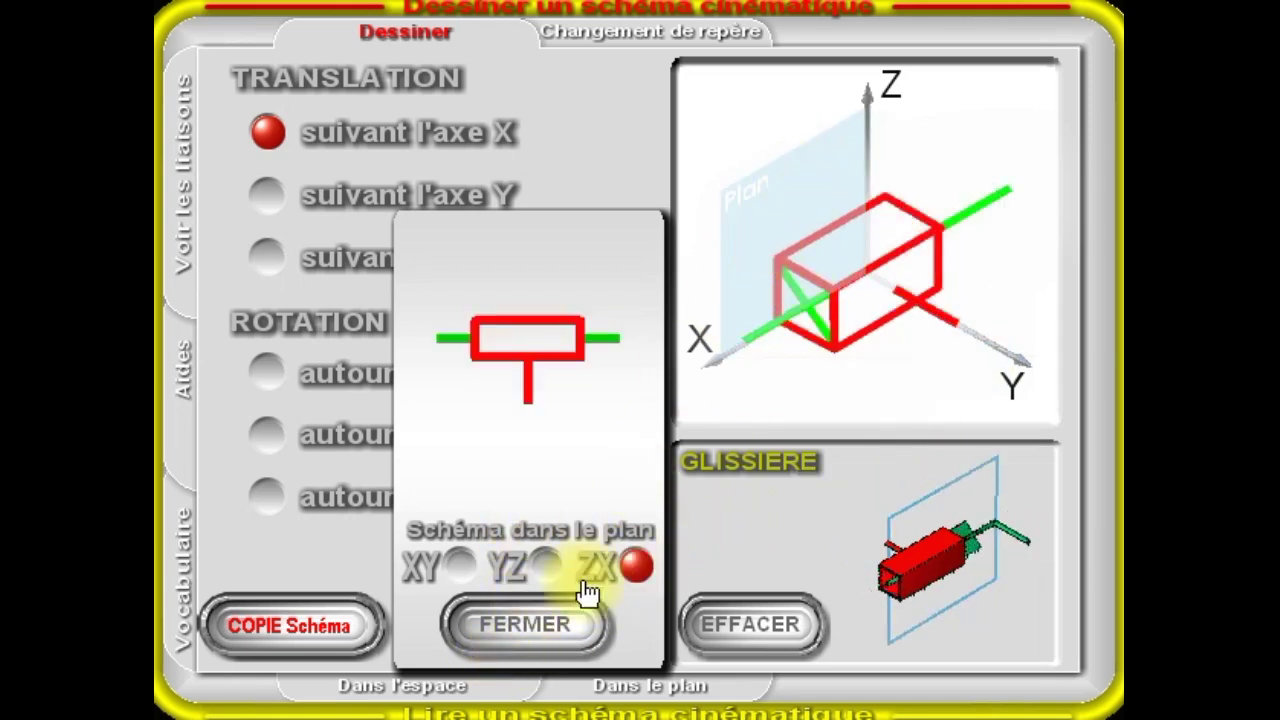
pyautogui.click(551, 626)
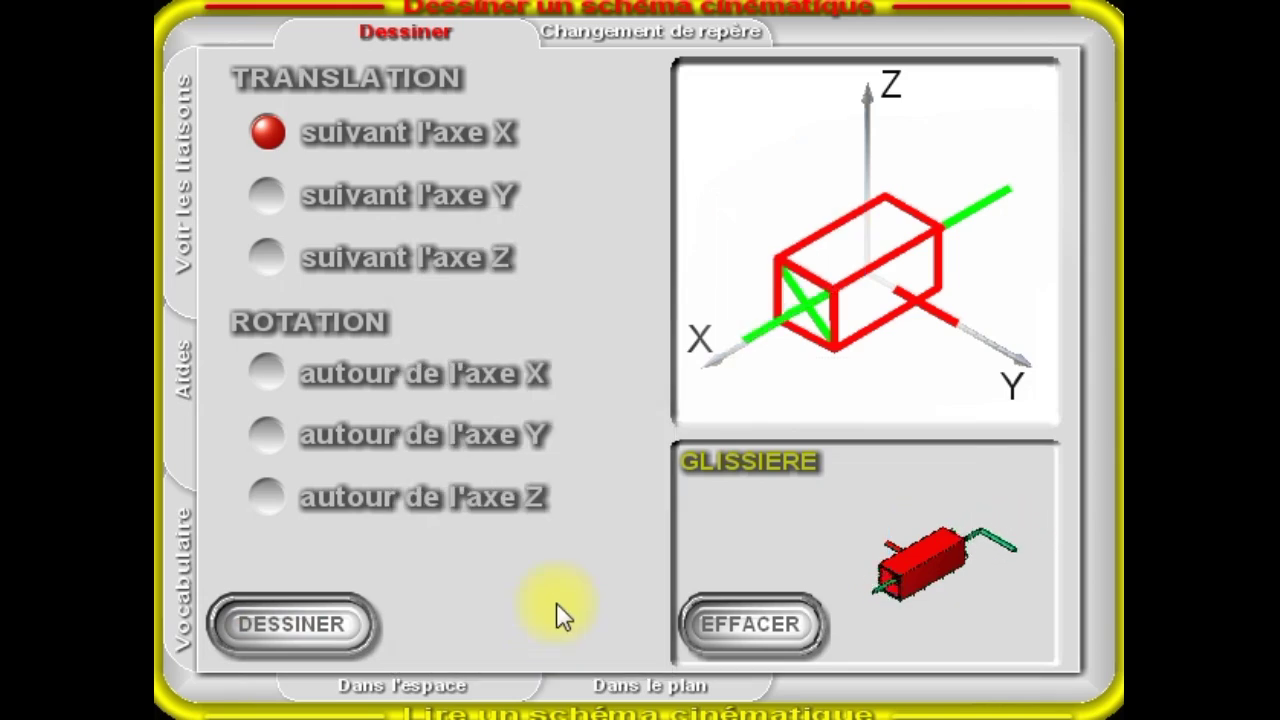
# Draw the joint combining translation along X and rotation about X, with the two motions conjugated (T = k.R)
pyautogui.click(268, 373)
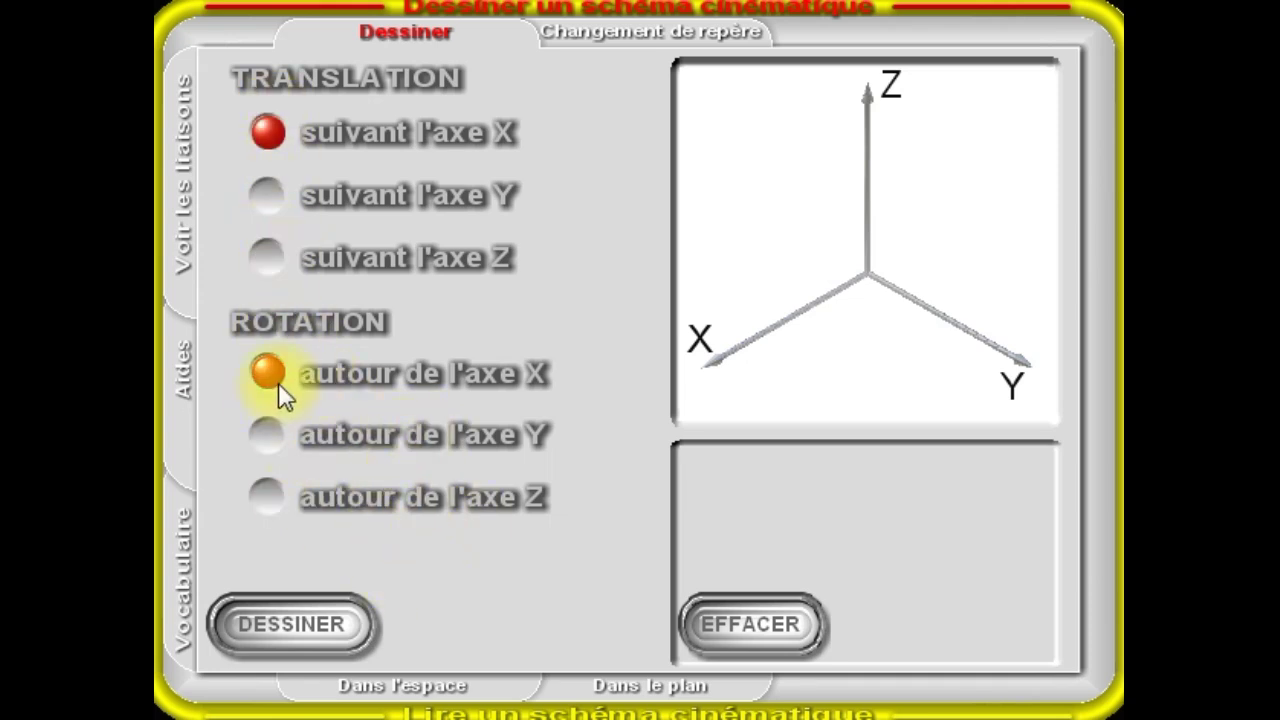
pyautogui.click(298, 628)
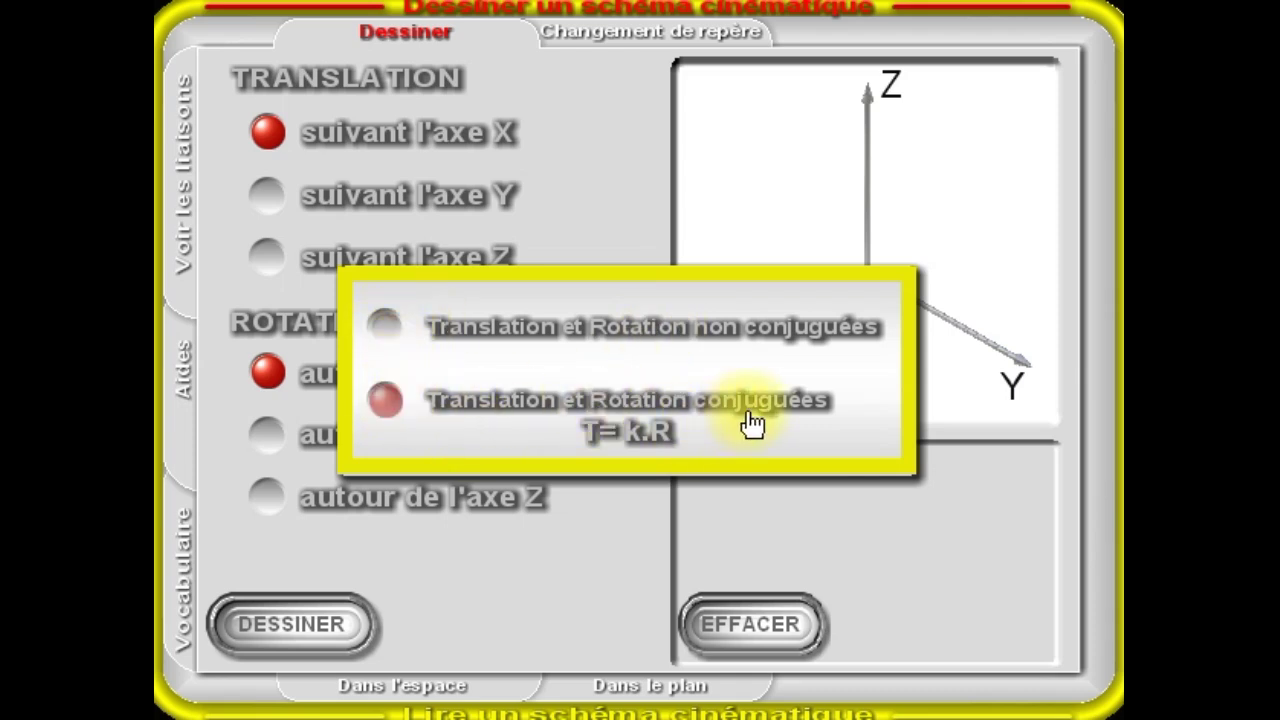
pyautogui.click(386, 400)
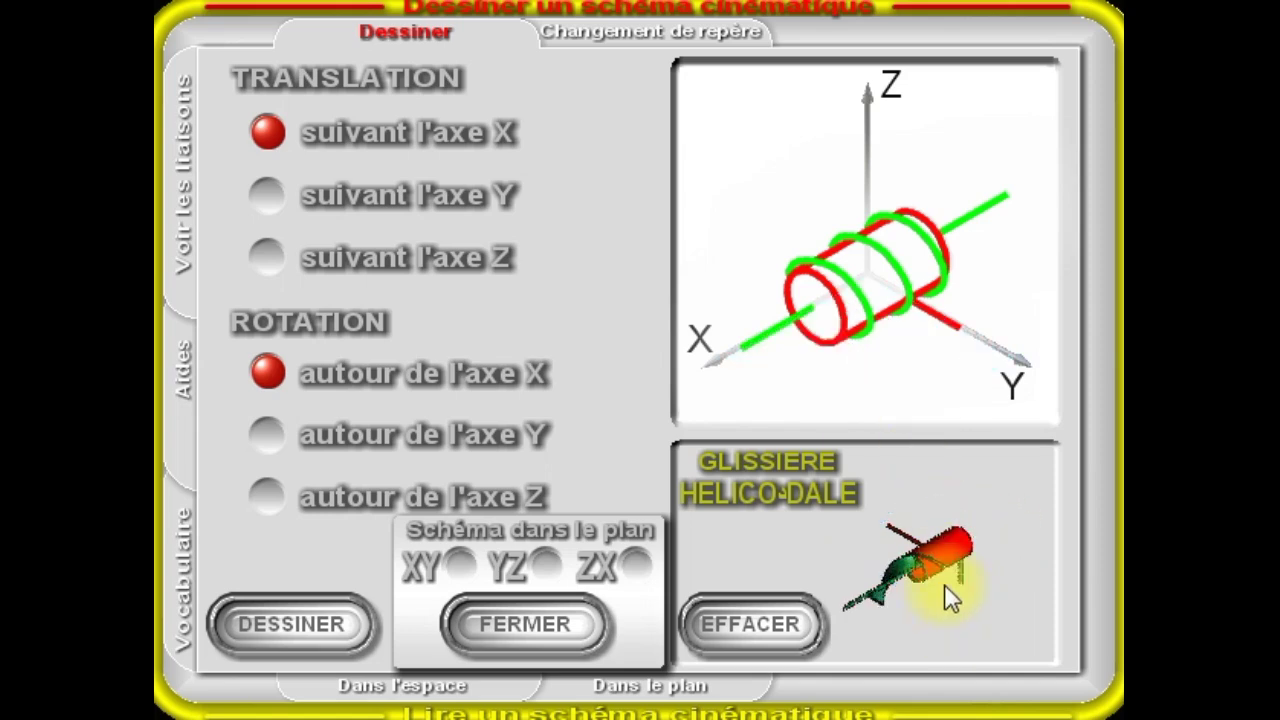
# View the conjugated joint's planar diagrams in the XY, YZ and ZX planes, and close the diagram view
pyautogui.click(458, 566)
pyautogui.click(458, 566)
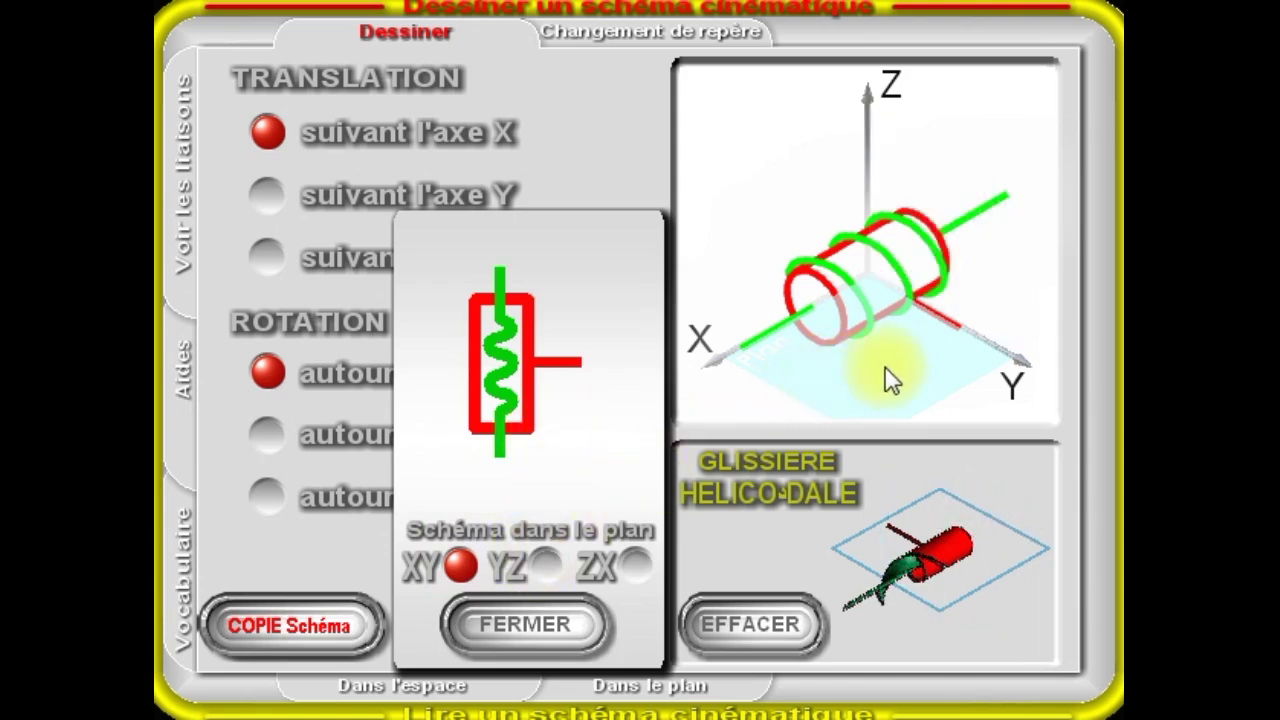
pyautogui.click(543, 566)
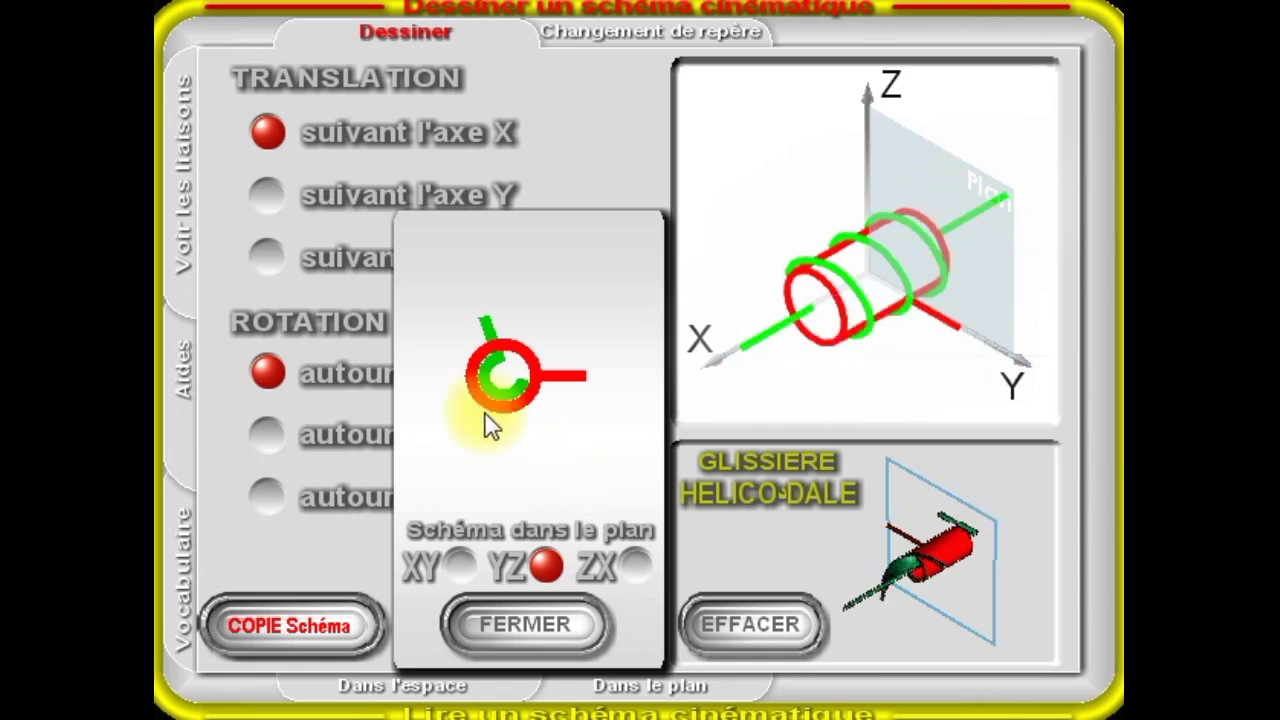
pyautogui.click(636, 566)
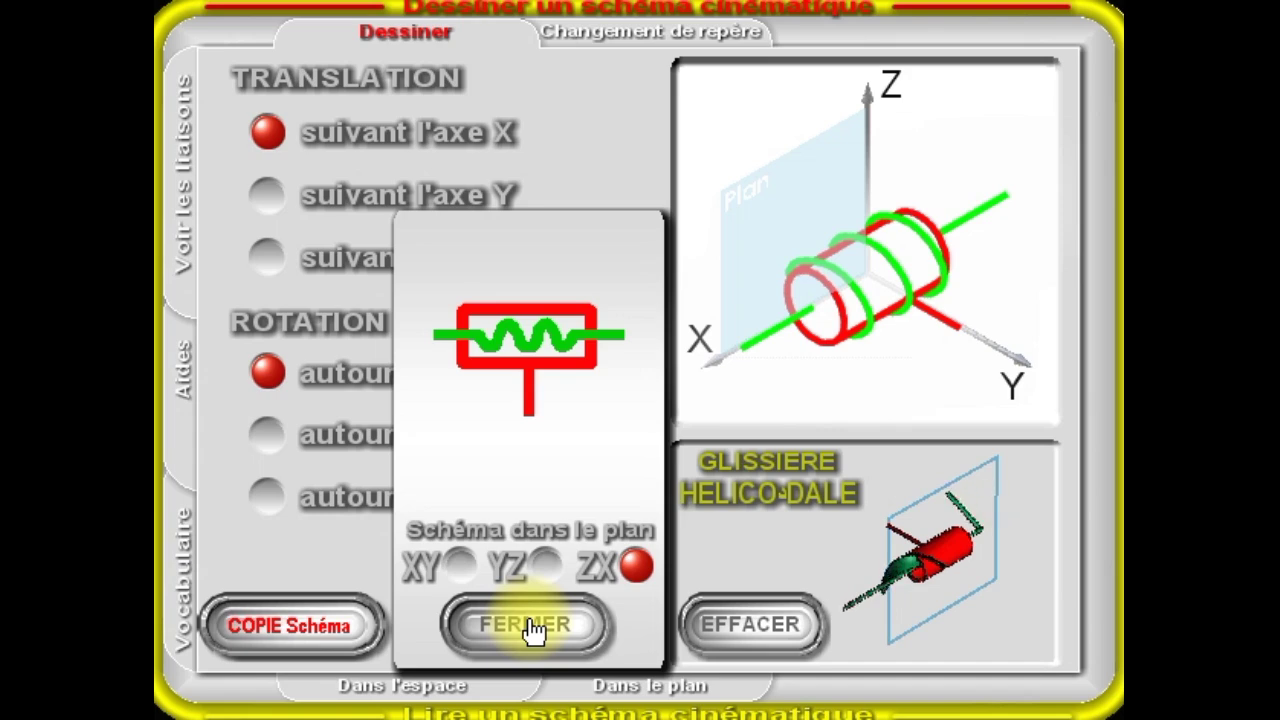
pyautogui.click(527, 630)
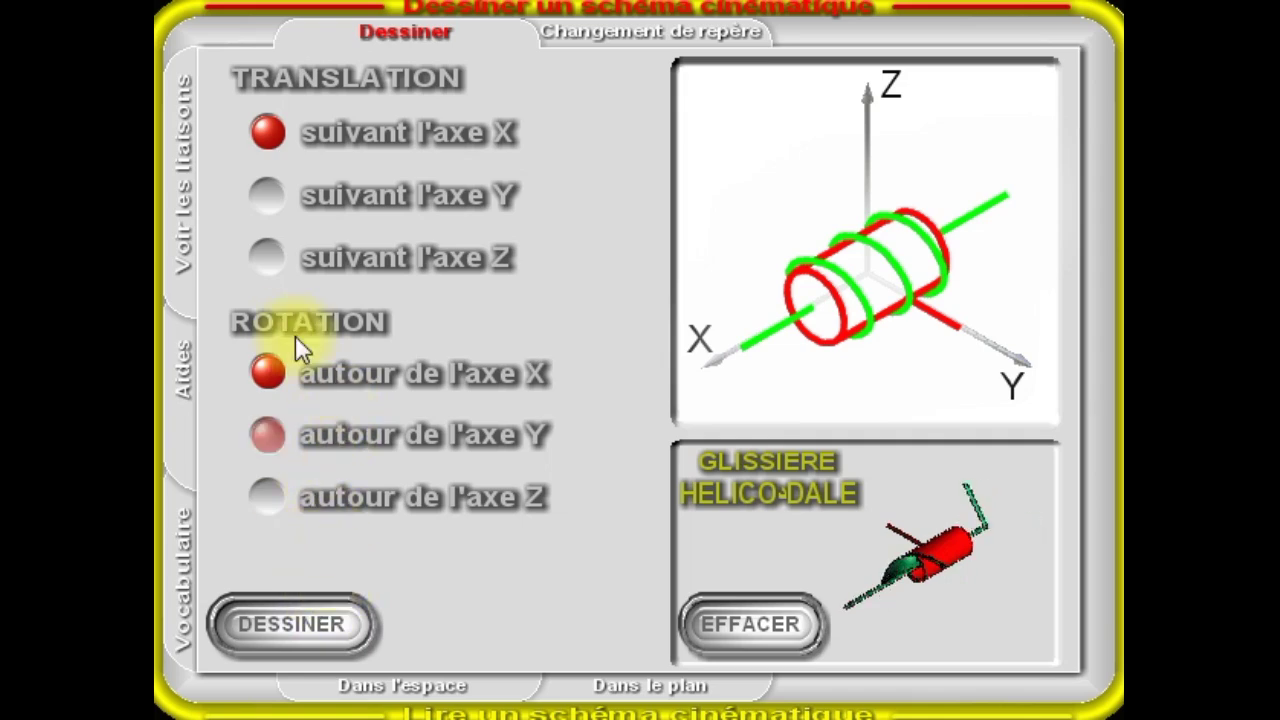
# Redraw the joint with translation along X and rotation about X set as non-conjugated motions
pyautogui.click(266, 368)
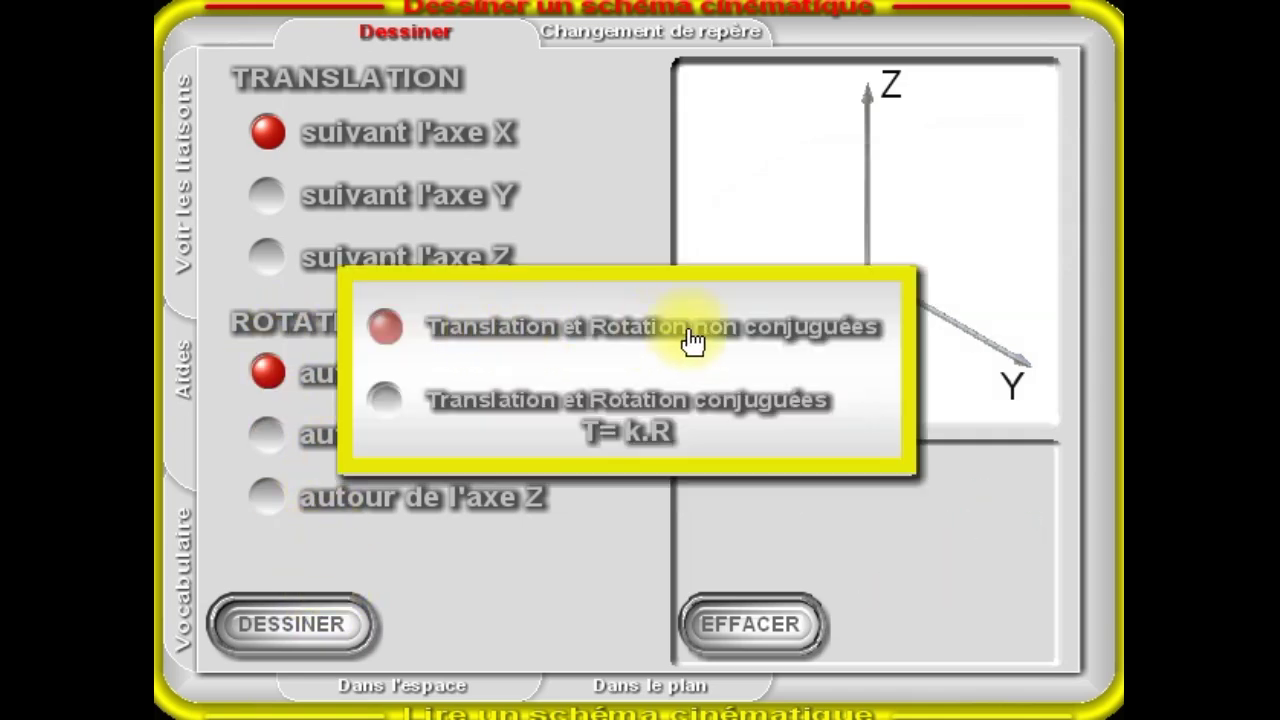
pyautogui.click(389, 326)
pyautogui.click(286, 620)
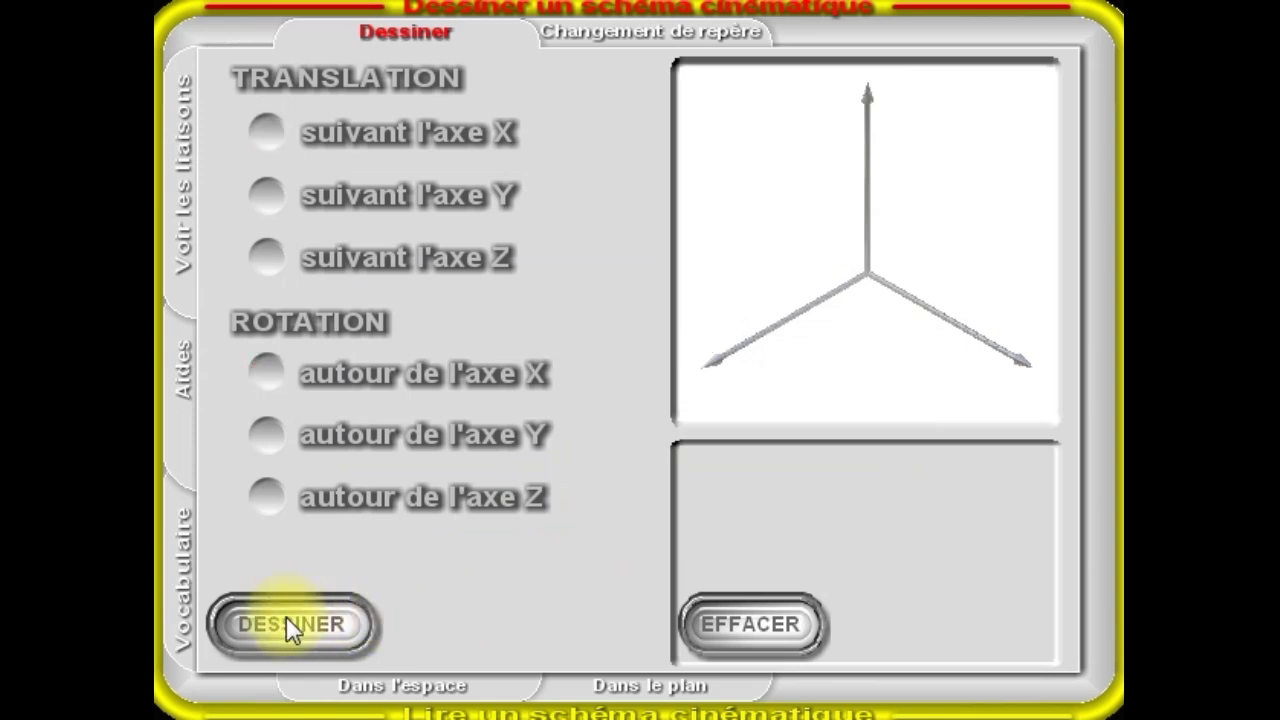
pyautogui.click(539, 380)
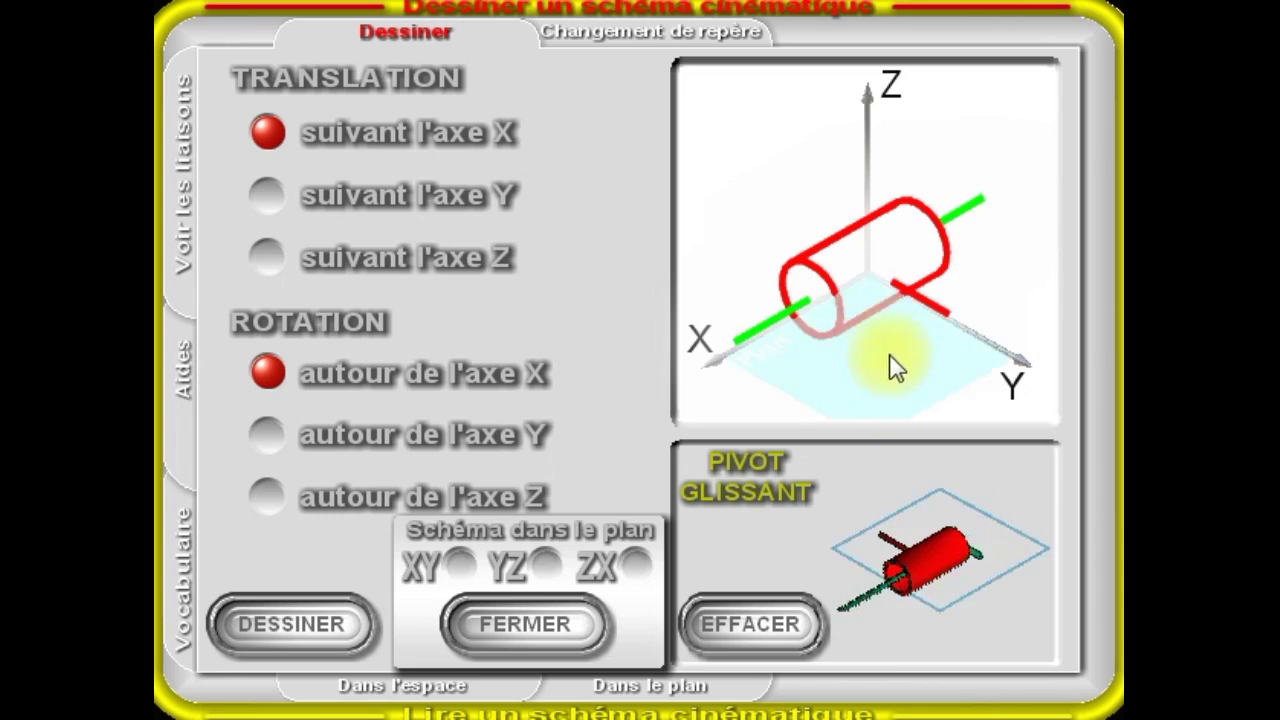
# View the non-conjugated joint's planar diagrams in the XY, ZX and YZ planes, and close the diagram view
pyautogui.click(462, 568)
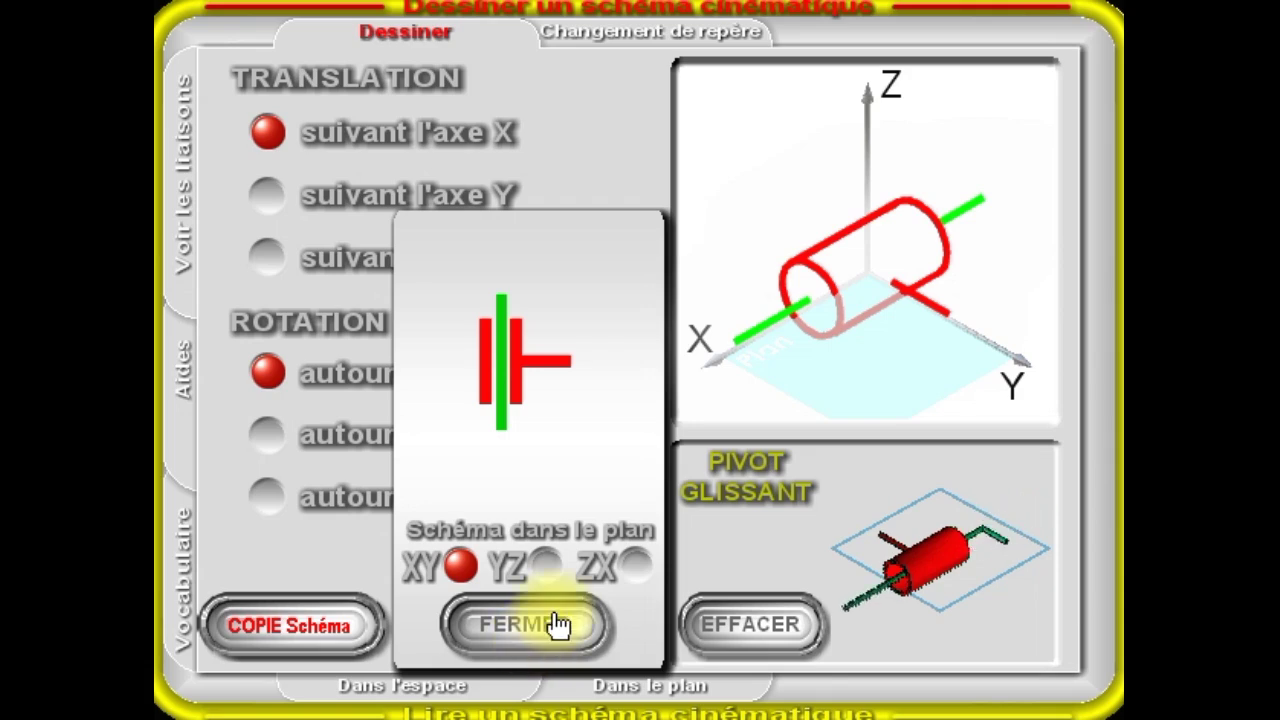
pyautogui.click(625, 562)
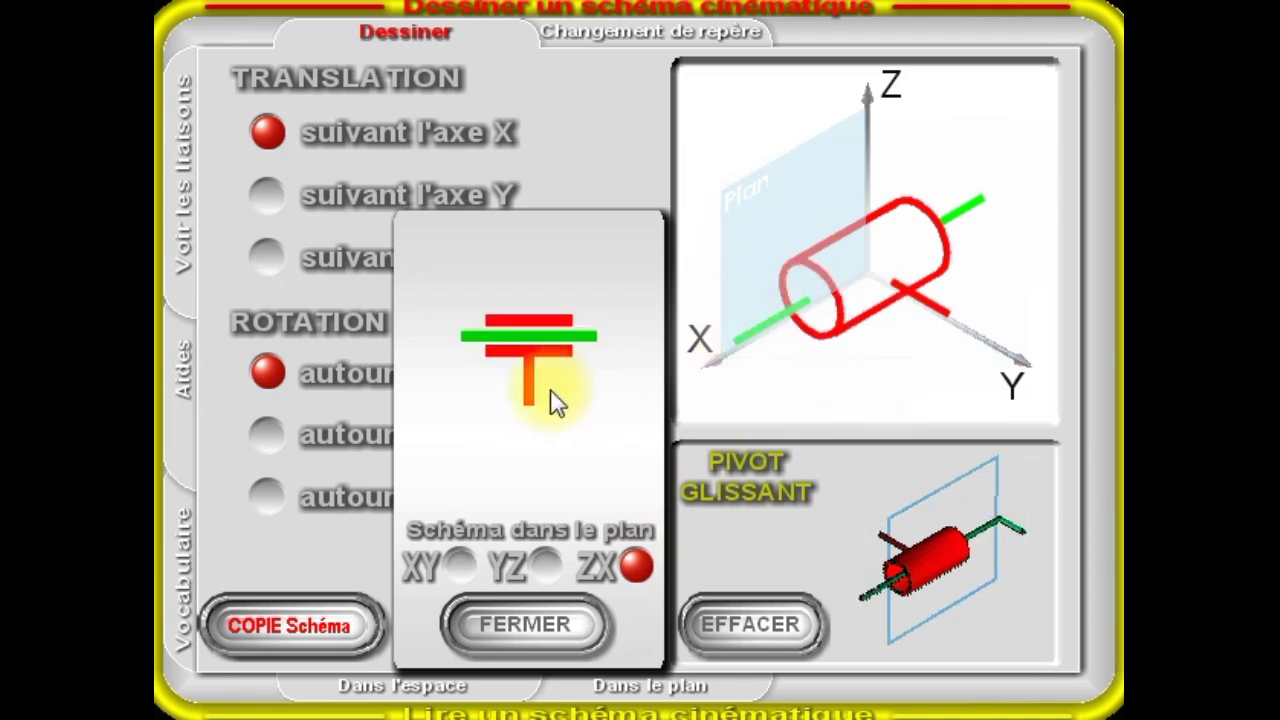
pyautogui.click(546, 562)
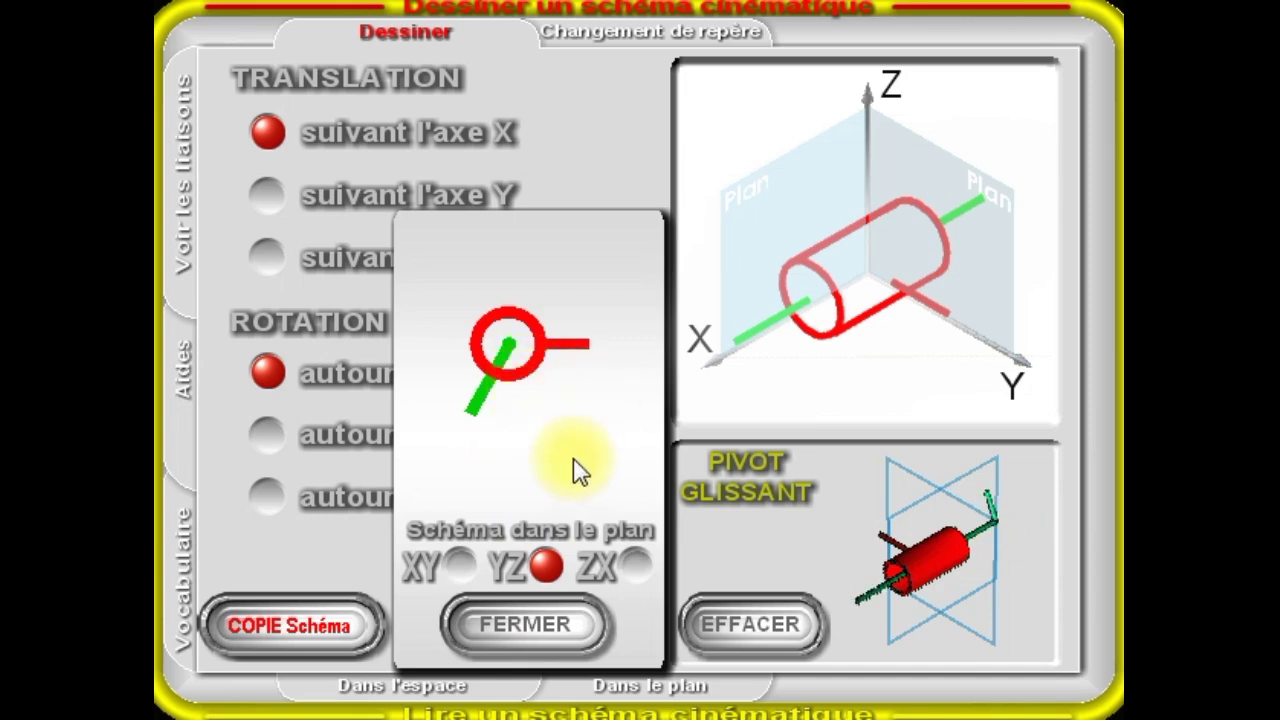
pyautogui.click(538, 628)
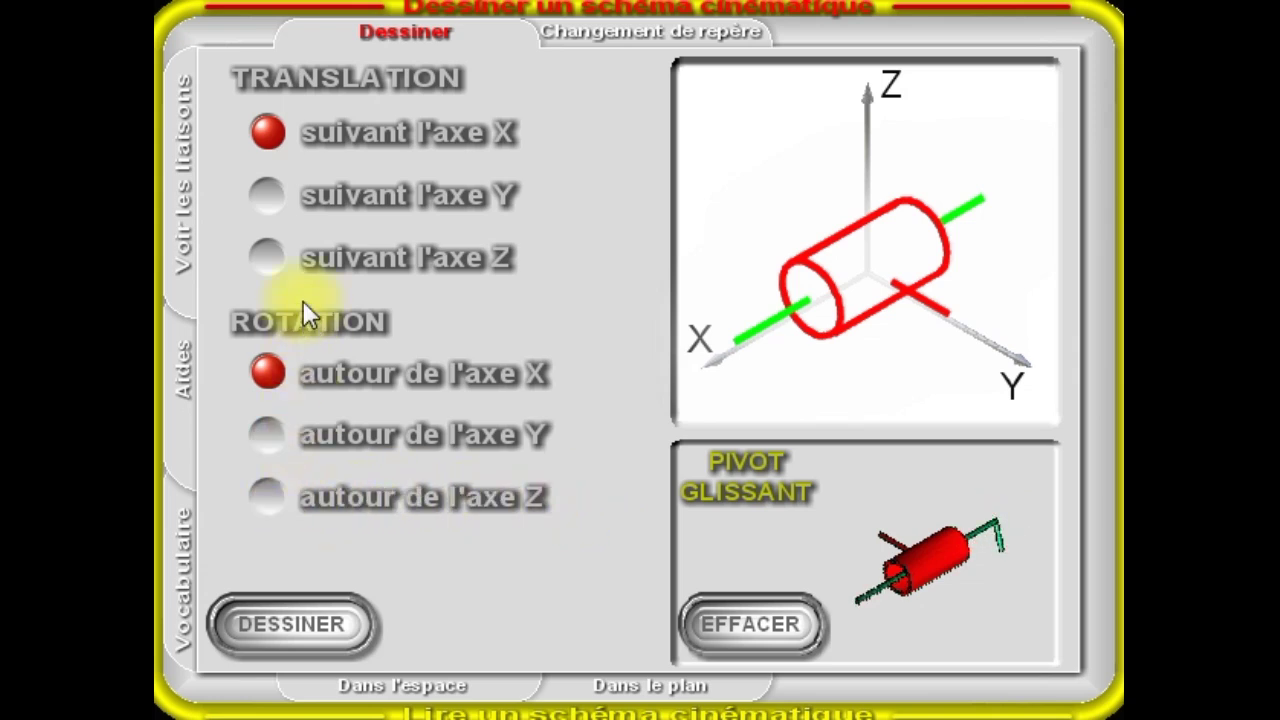
# Draw the joint with translations along X and Y and rotation about Z as its only freedoms
pyautogui.click(268, 497)
pyautogui.click(272, 133)
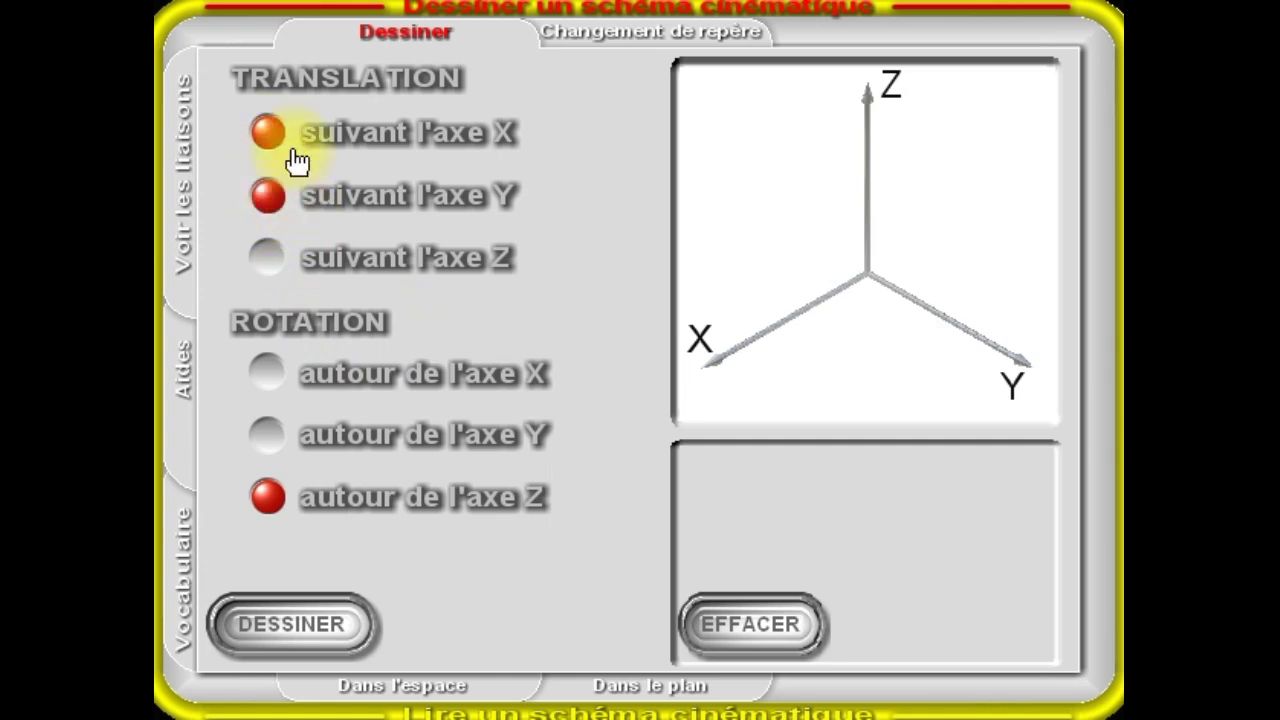
pyautogui.click(375, 622)
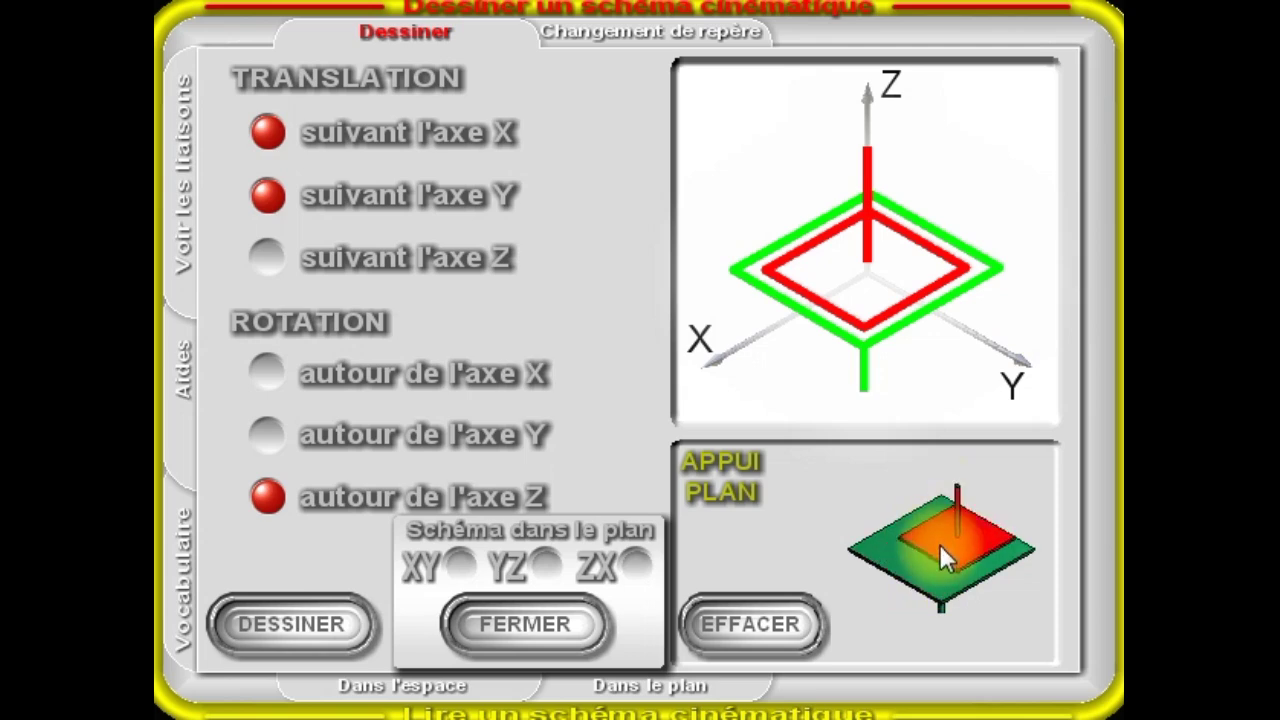
# View the planar diagrams of the two-translation, one-rotation joint in the XY, YZ and ZX planes, and close the diagram view
pyautogui.moveTo(862, 184)
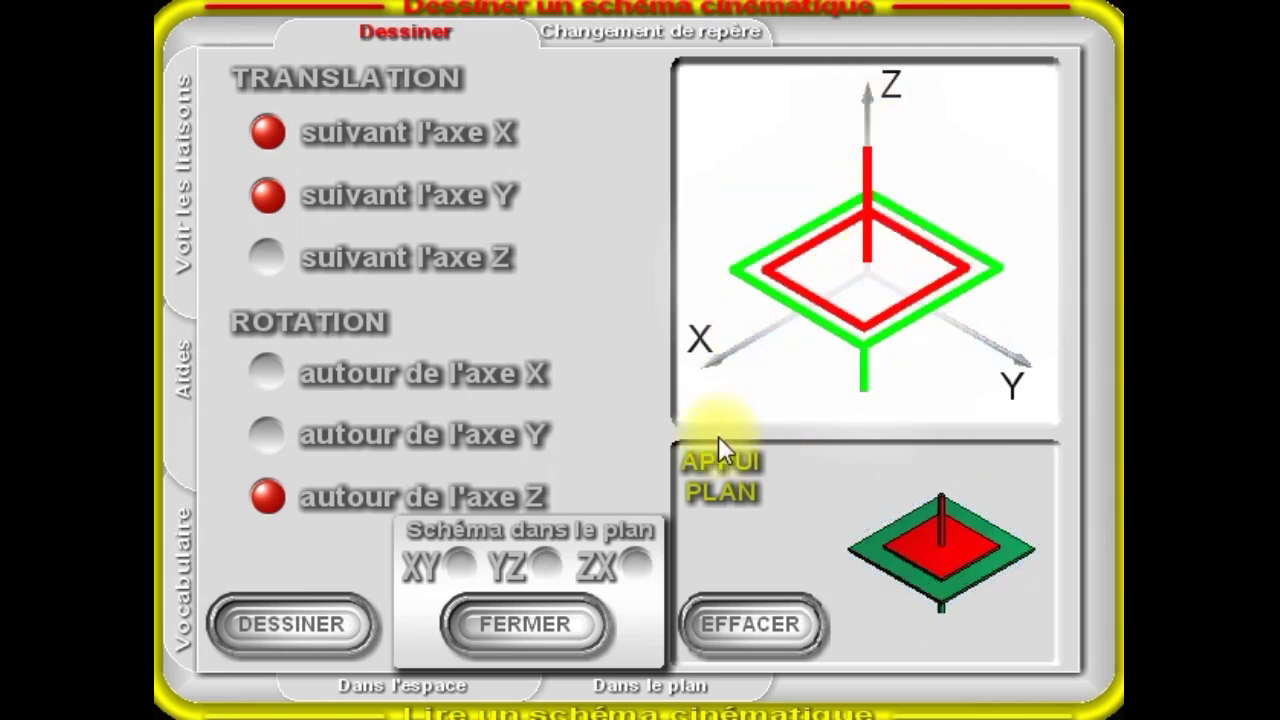
pyautogui.click(461, 567)
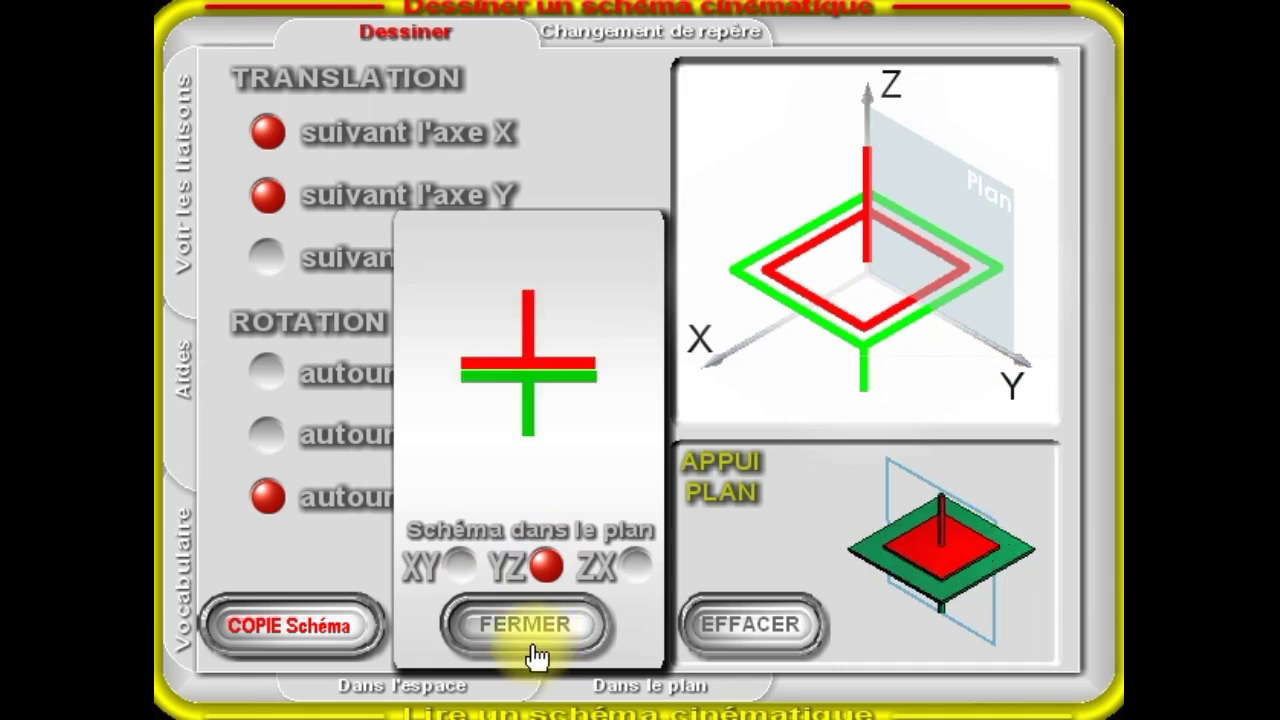
pyautogui.click(632, 565)
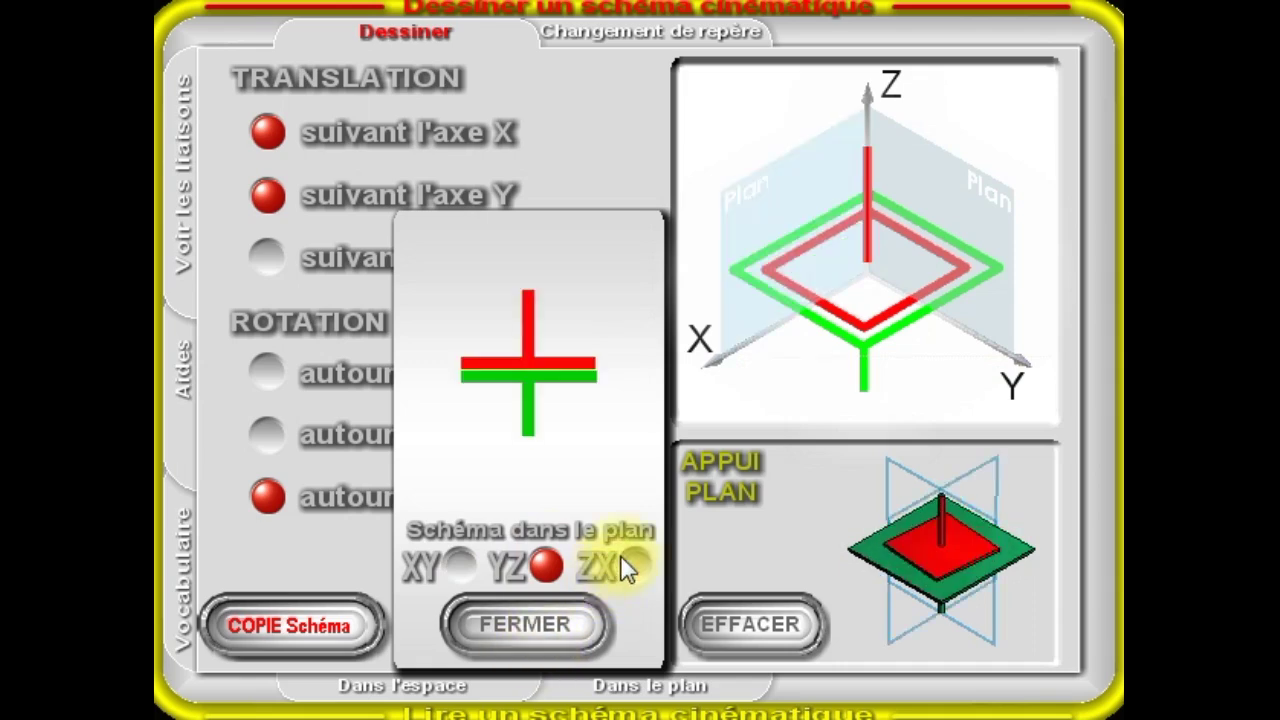
pyautogui.click(527, 628)
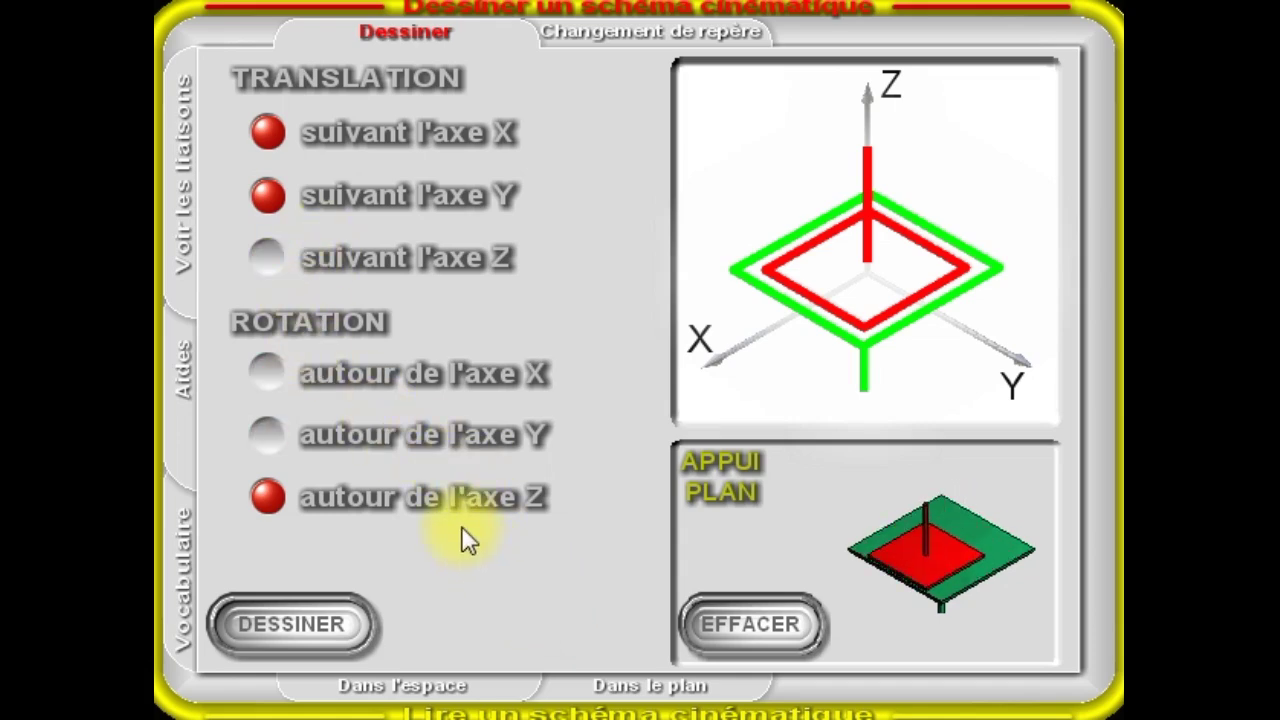
# Draw the joint with rotations about Y and Z as its only freedoms
pyautogui.click(268, 198)
pyautogui.click(264, 134)
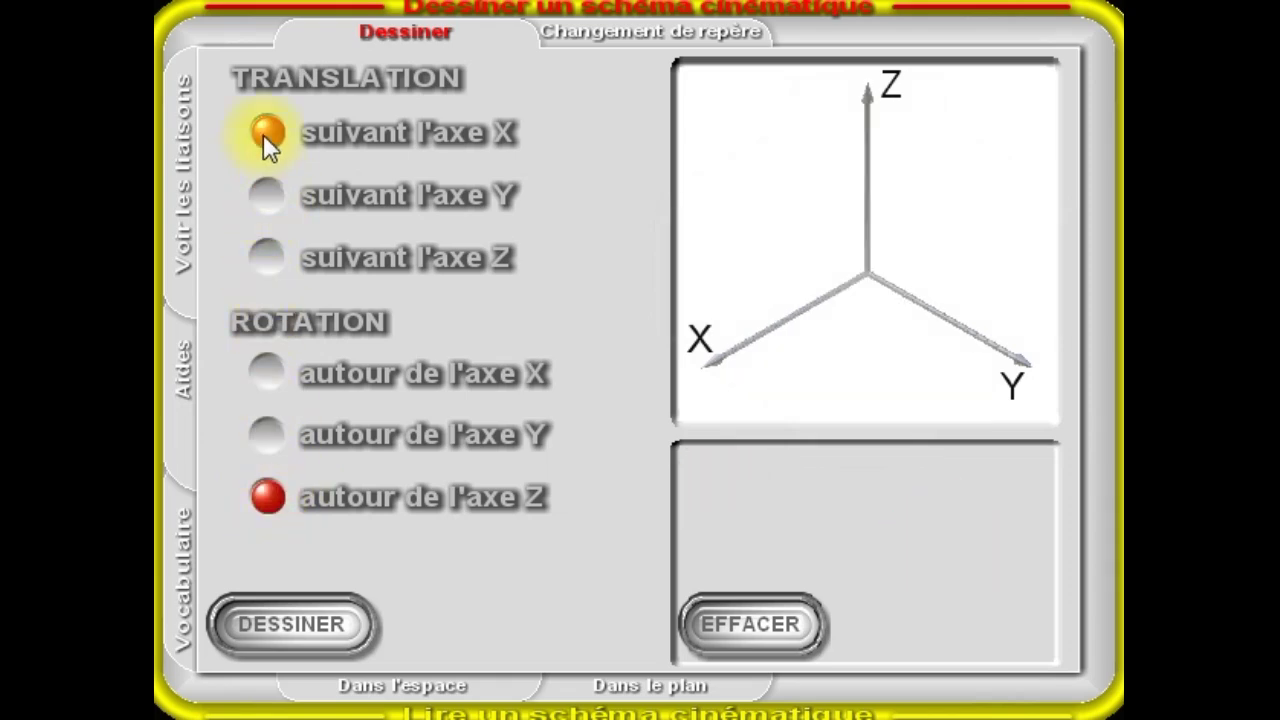
pyautogui.click(270, 441)
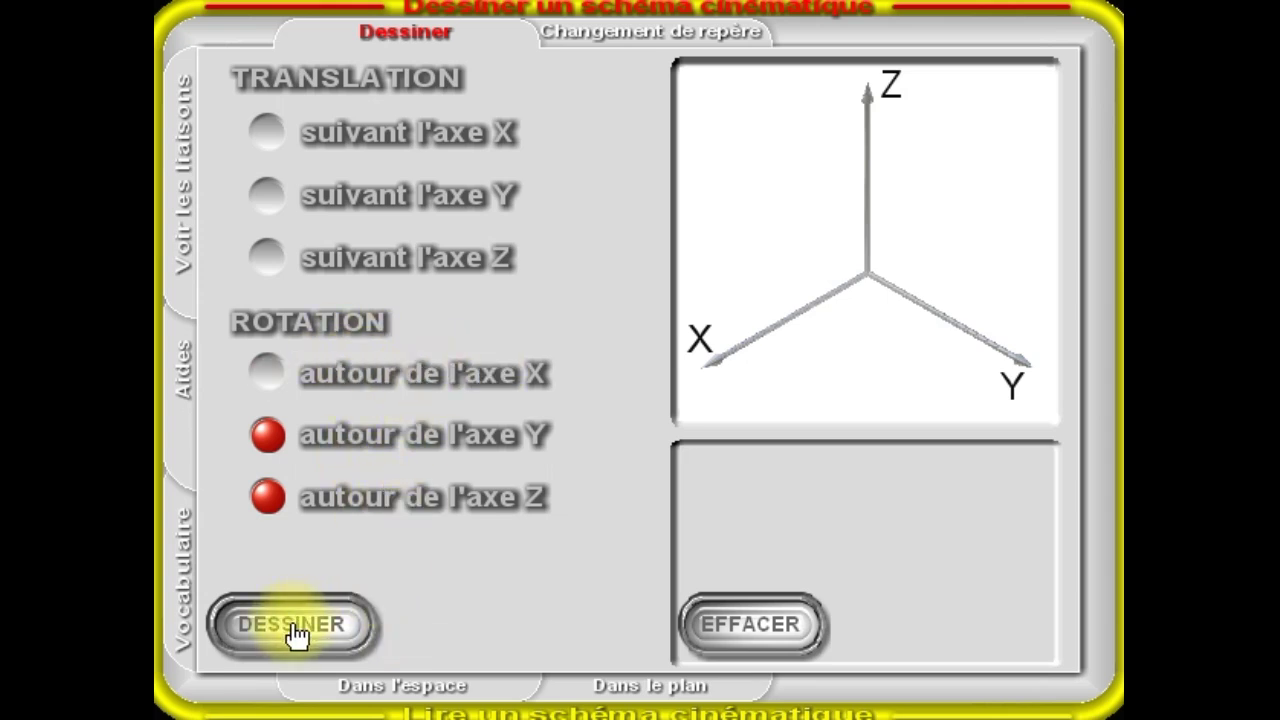
# View the two-rotation joint's planar diagrams in the XY, YZ and ZX planes, and close the diagram view
pyautogui.click(457, 560)
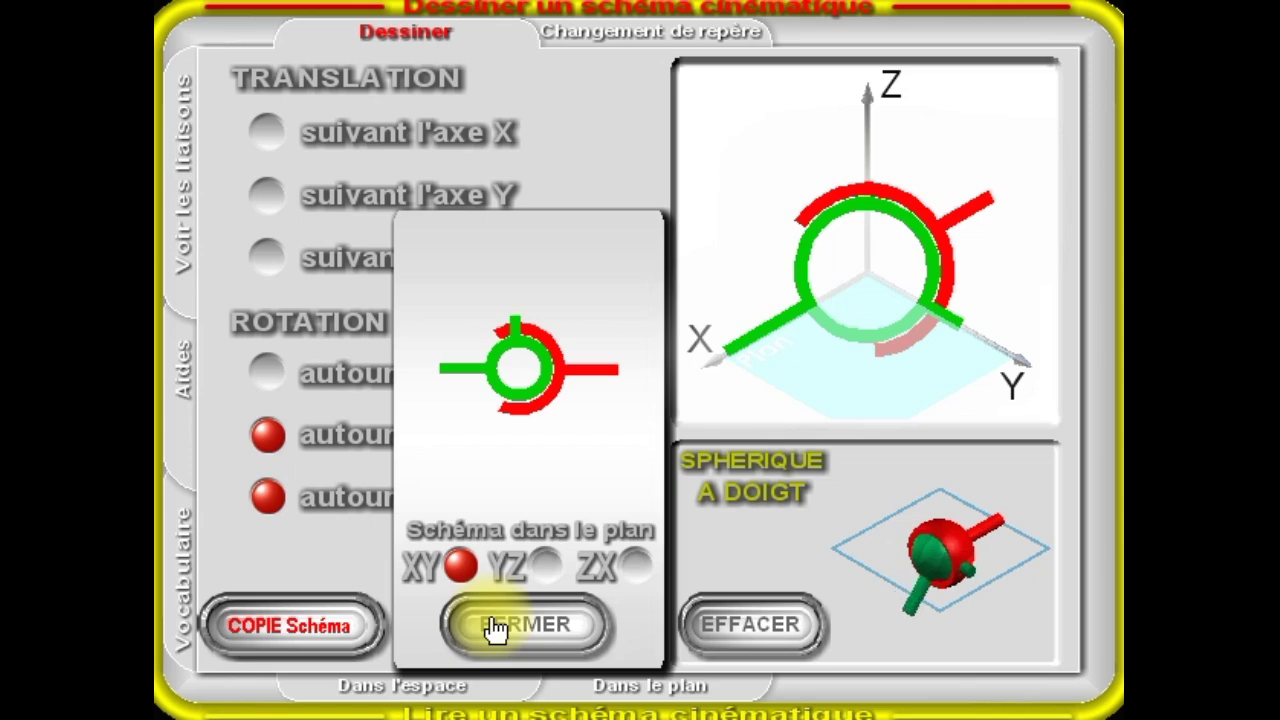
pyautogui.click(545, 565)
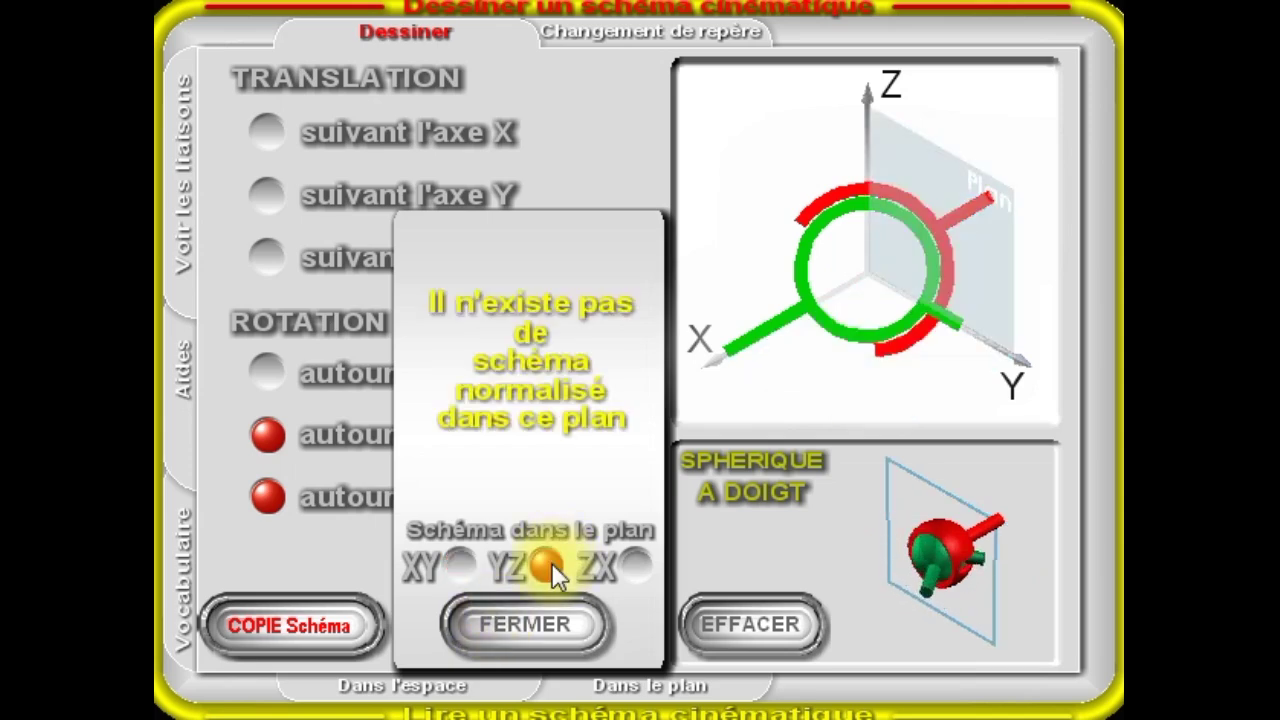
pyautogui.click(632, 566)
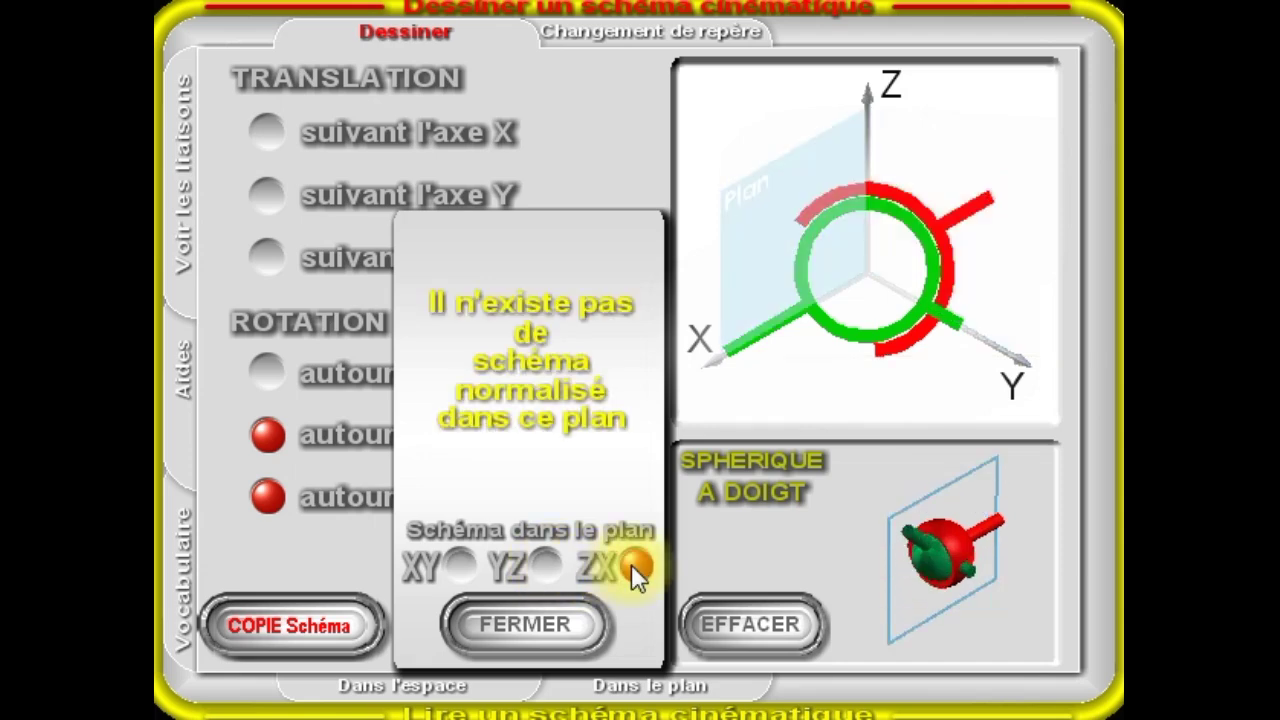
pyautogui.click(461, 565)
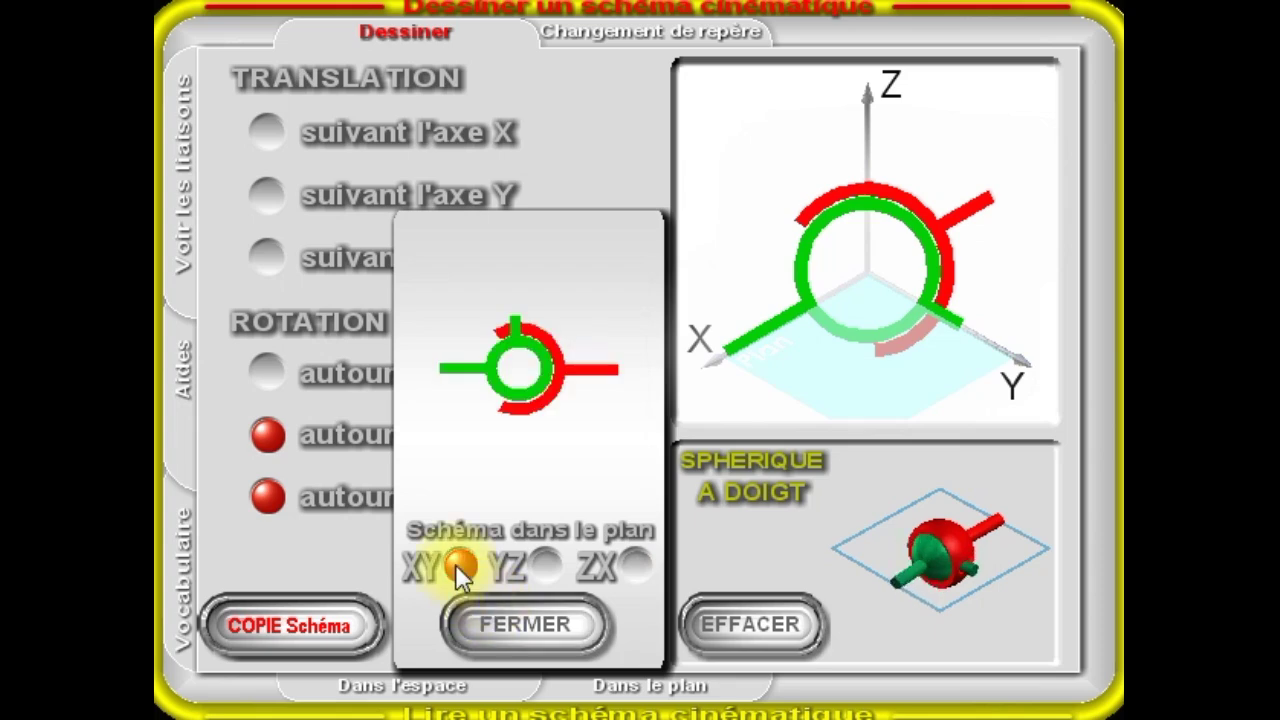
pyautogui.click(488, 630)
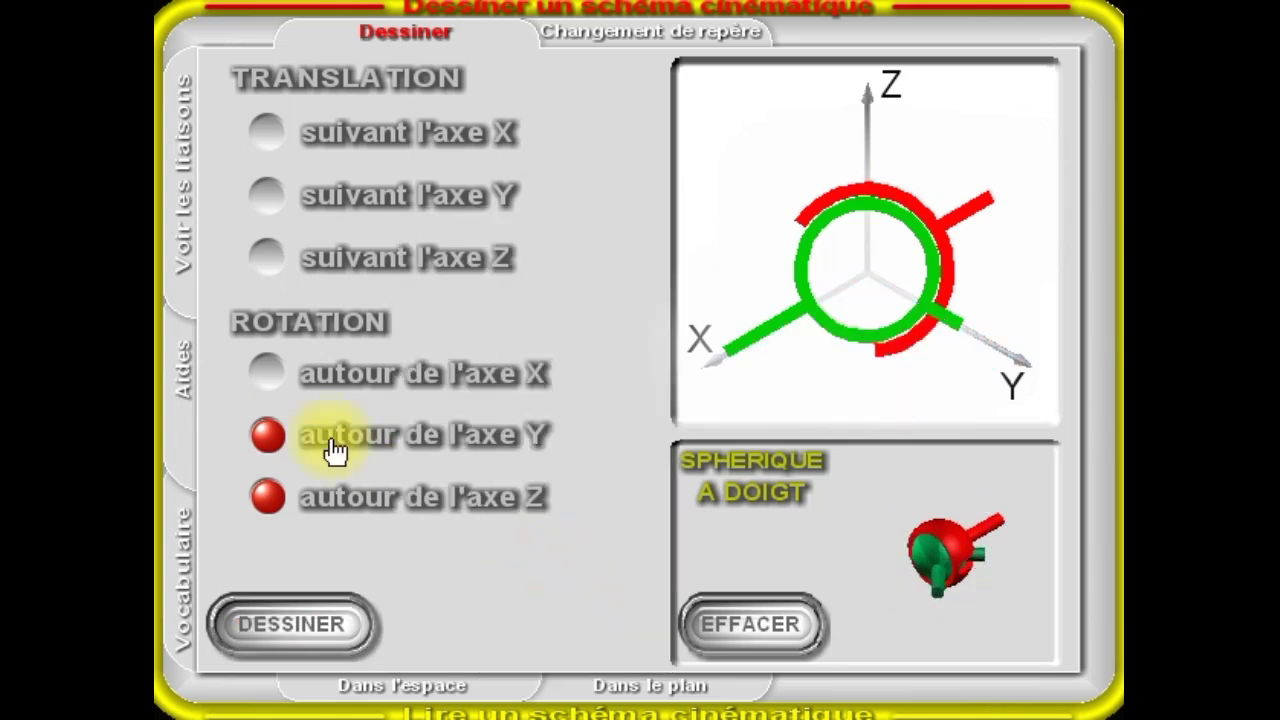
# Draw the joint with rotations about X, Y and Z, and view its planar diagrams in the XY, YZ and ZX planes
pyautogui.click(268, 373)
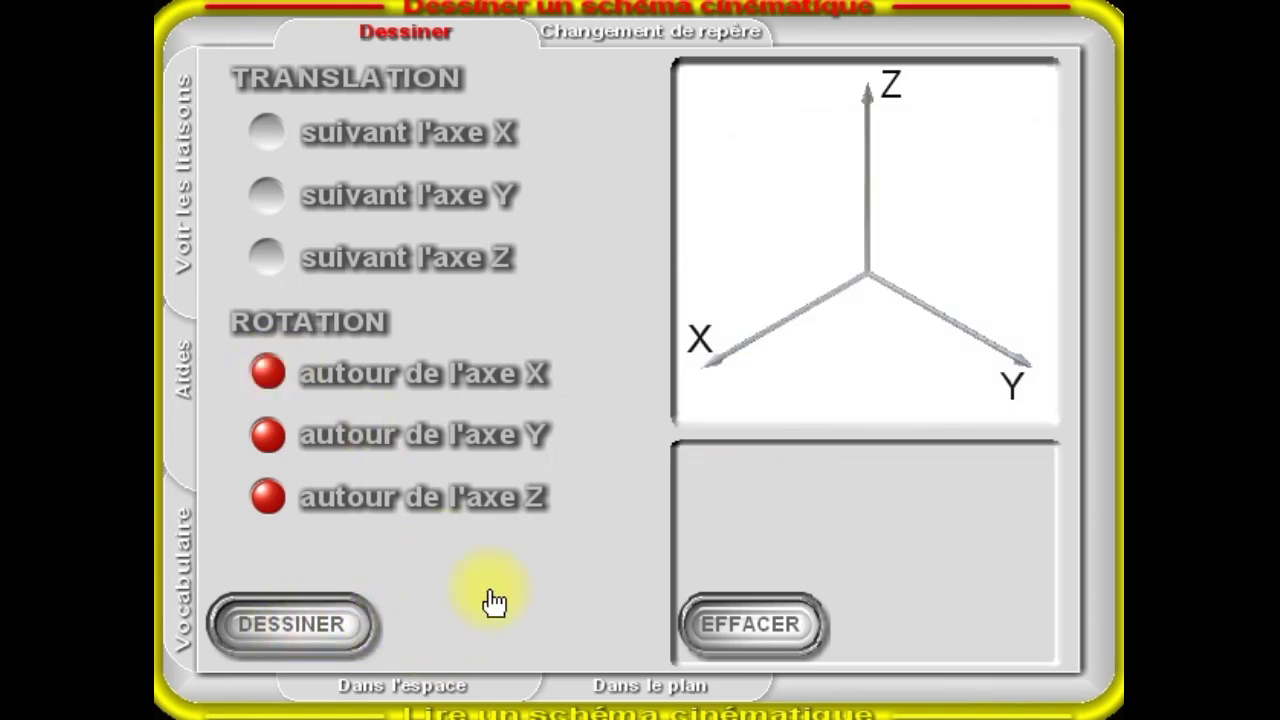
pyautogui.press('Return')
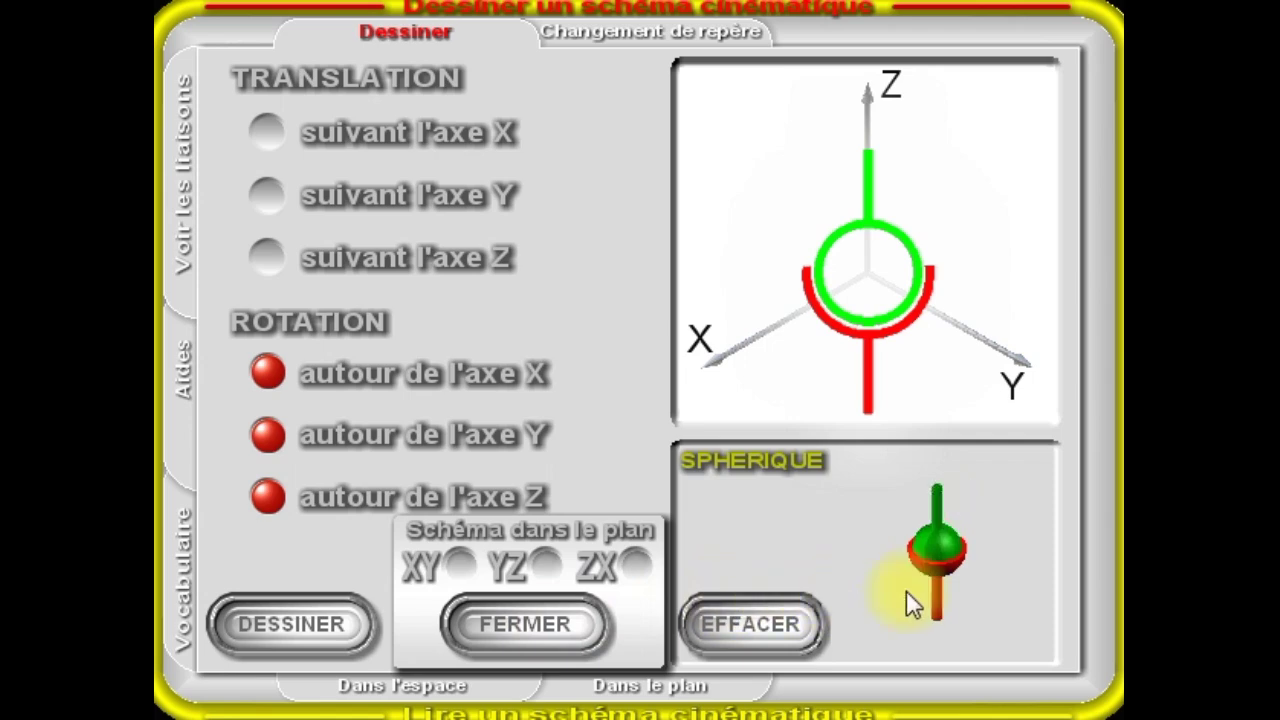
pyautogui.click(457, 567)
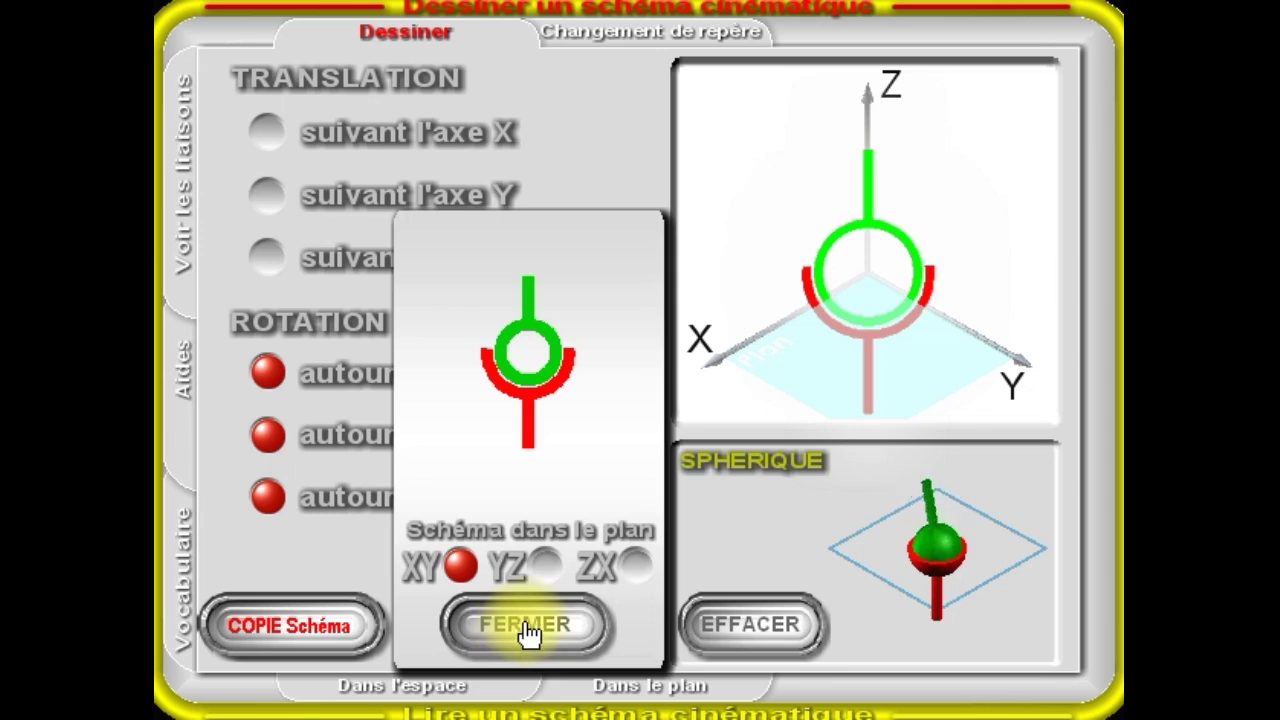
pyautogui.click(545, 566)
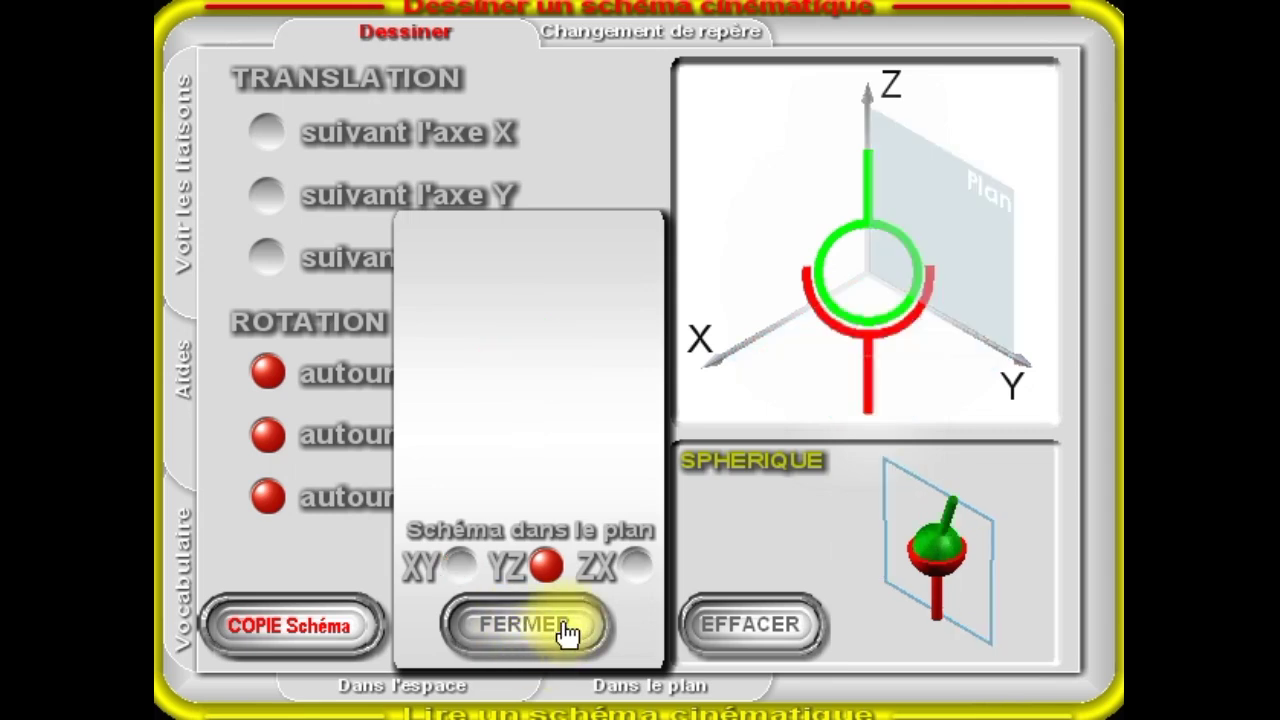
pyautogui.click(634, 572)
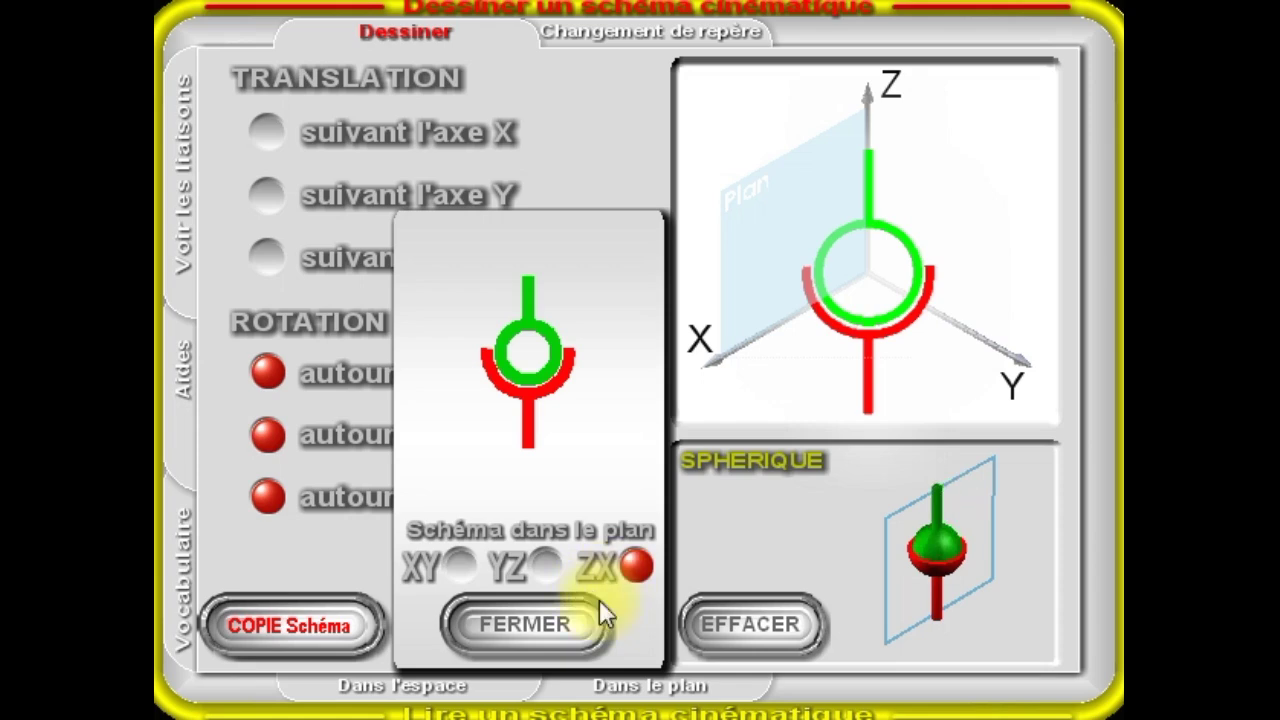
pyautogui.click(525, 630)
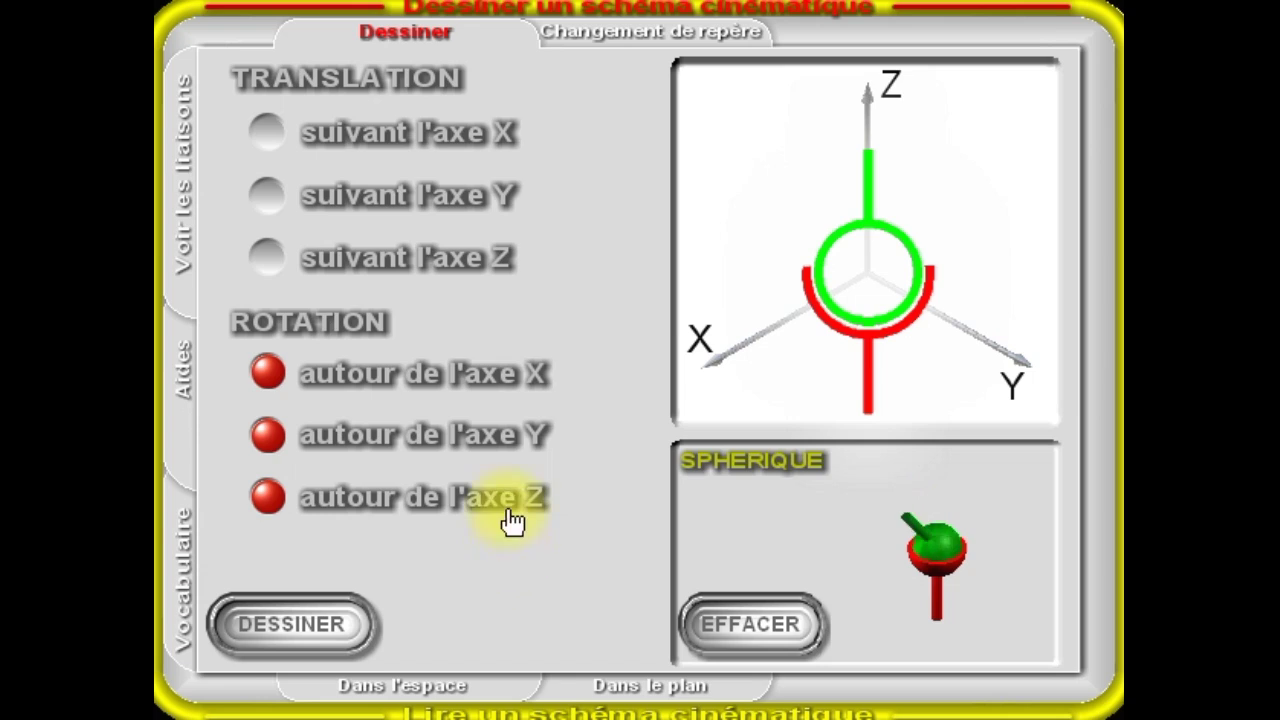
# Draw the joint with translation along X and all three rotations, and view its XY, YZ and ZX planar diagrams
pyautogui.click(270, 128)
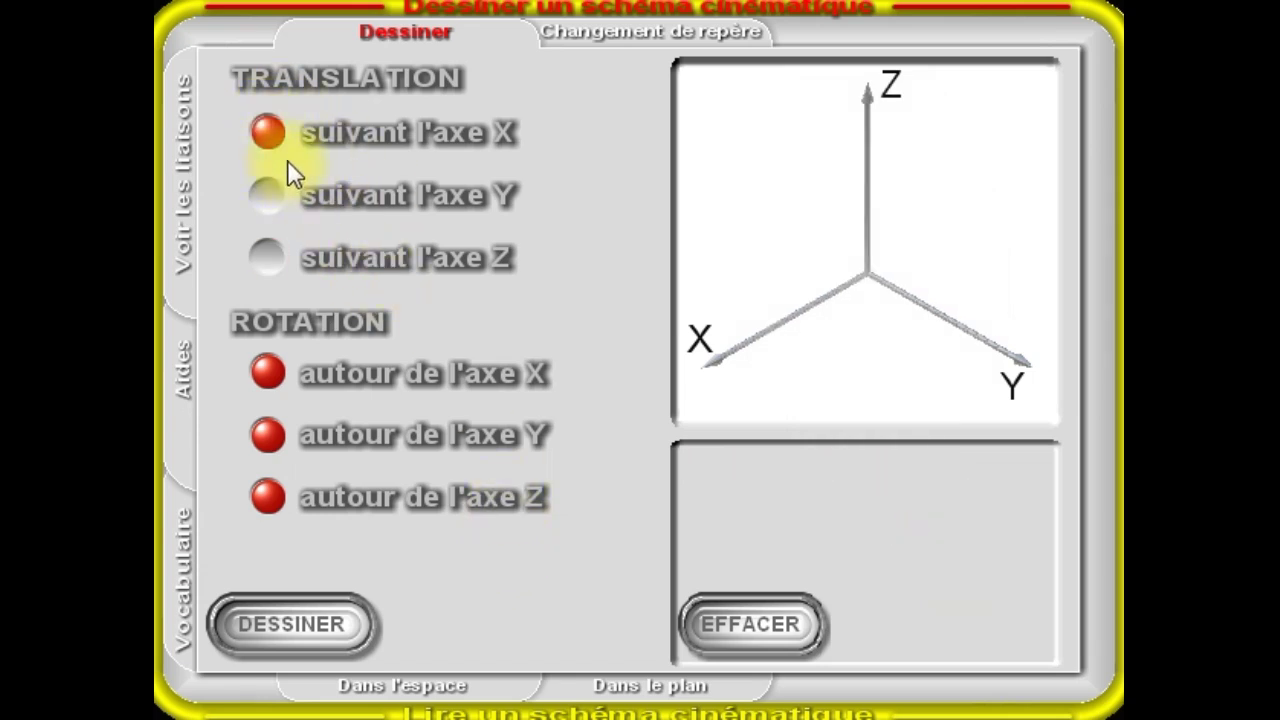
pyautogui.click(323, 640)
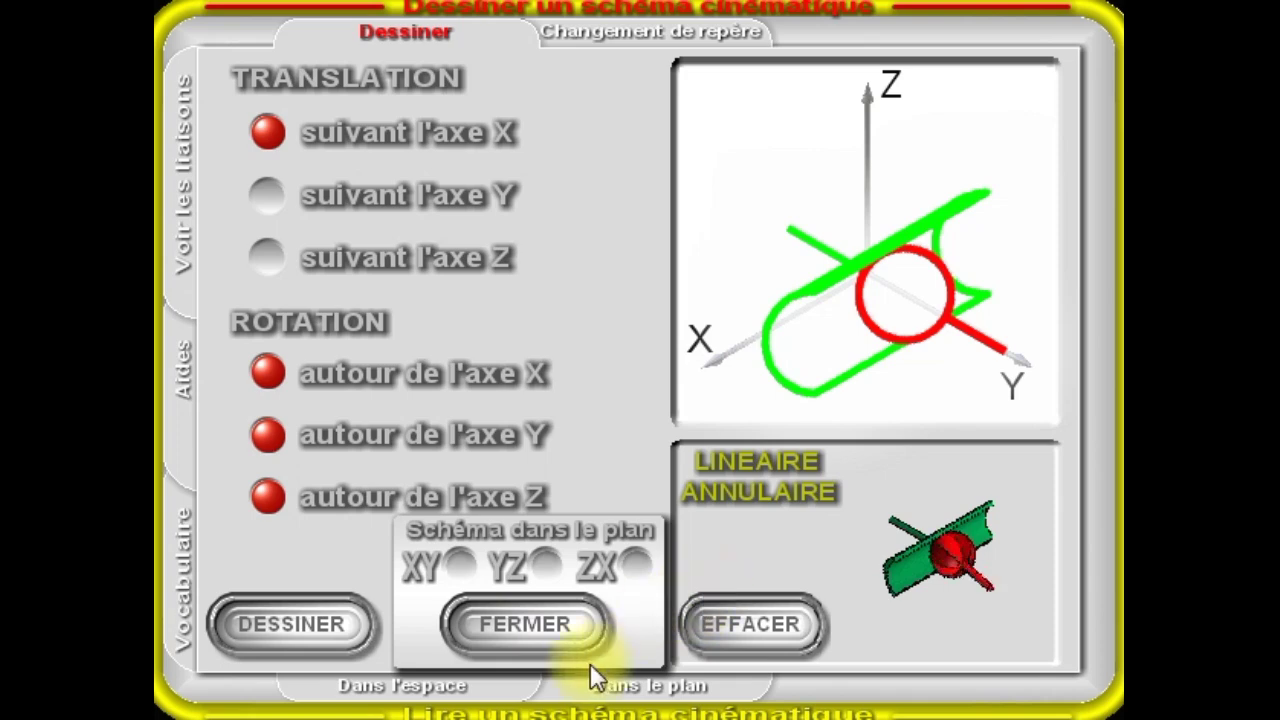
pyautogui.click(469, 570)
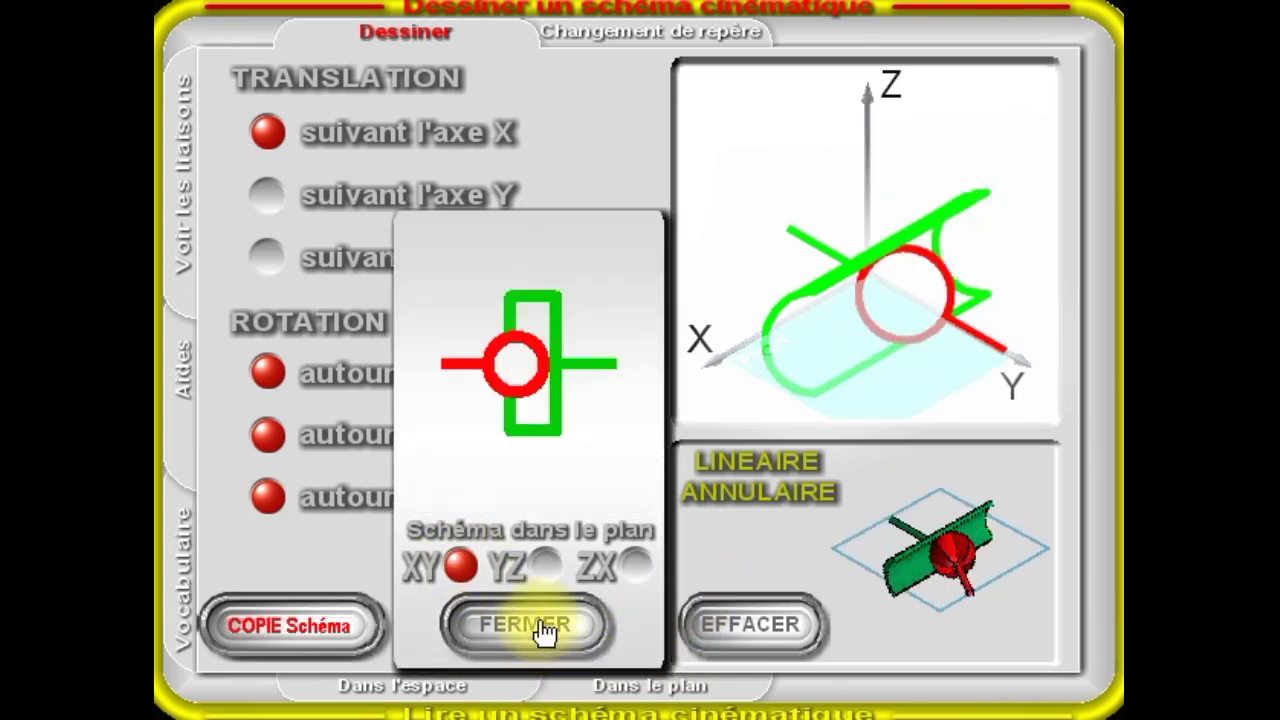
pyautogui.click(546, 565)
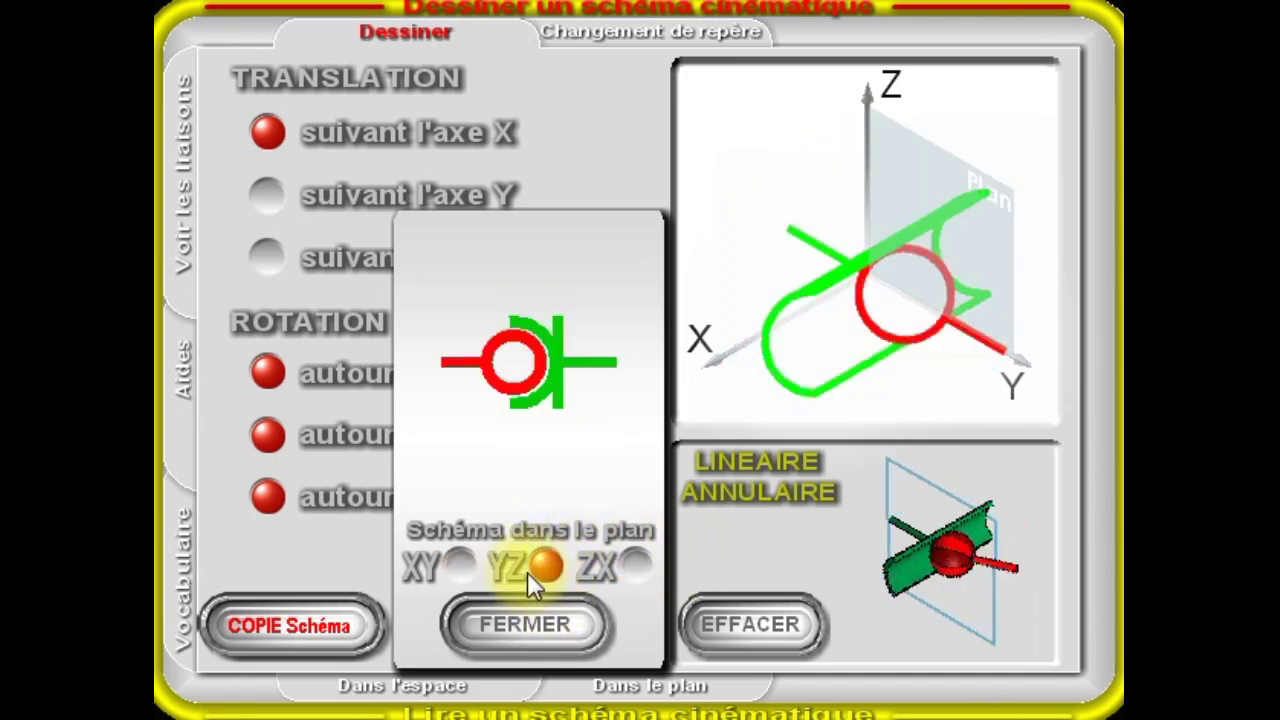
pyautogui.click(638, 572)
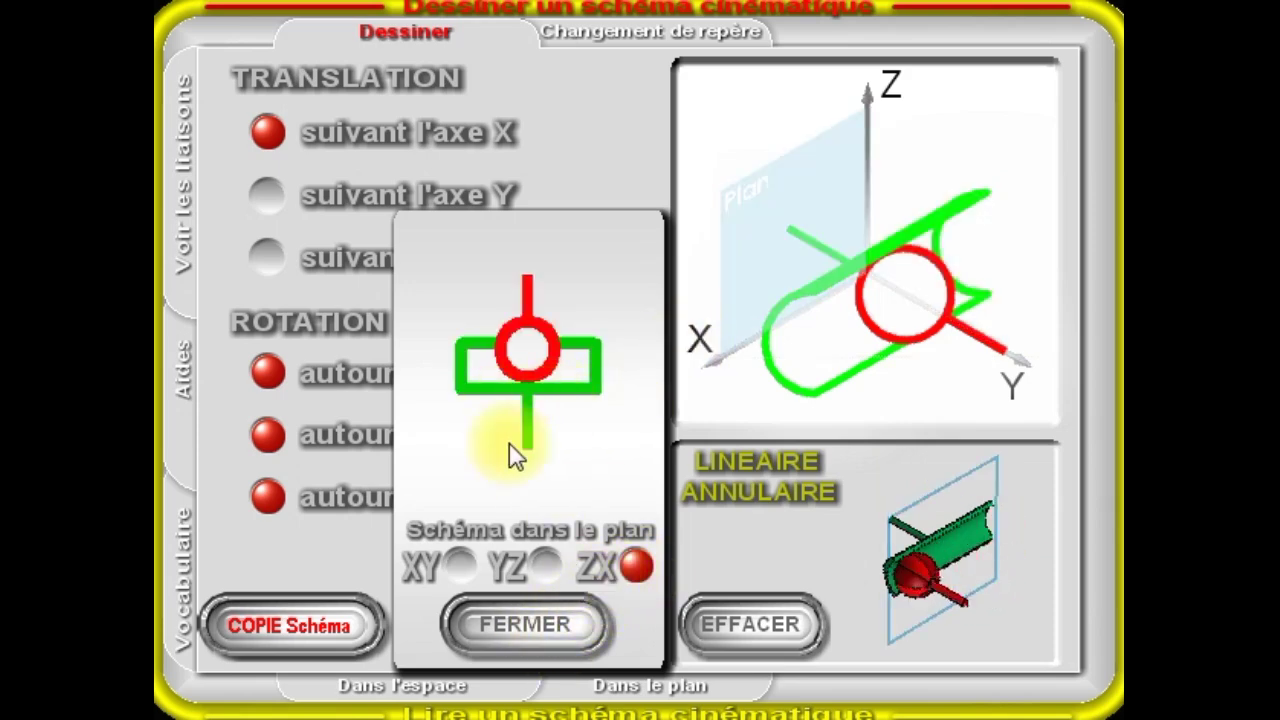
pyautogui.click(568, 620)
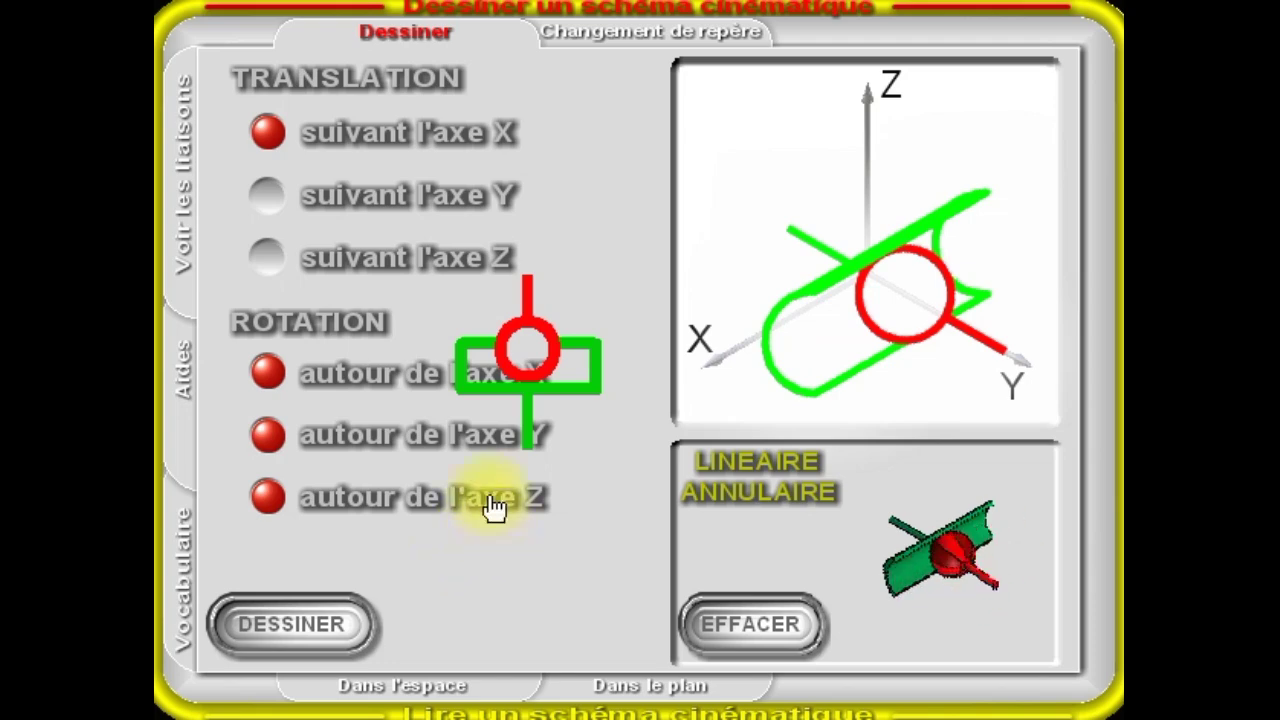
# Draw the joint with translations along X and Y and rotations about Y and Z as its only freedoms
pyautogui.click(460, 373)
pyautogui.click(300, 190)
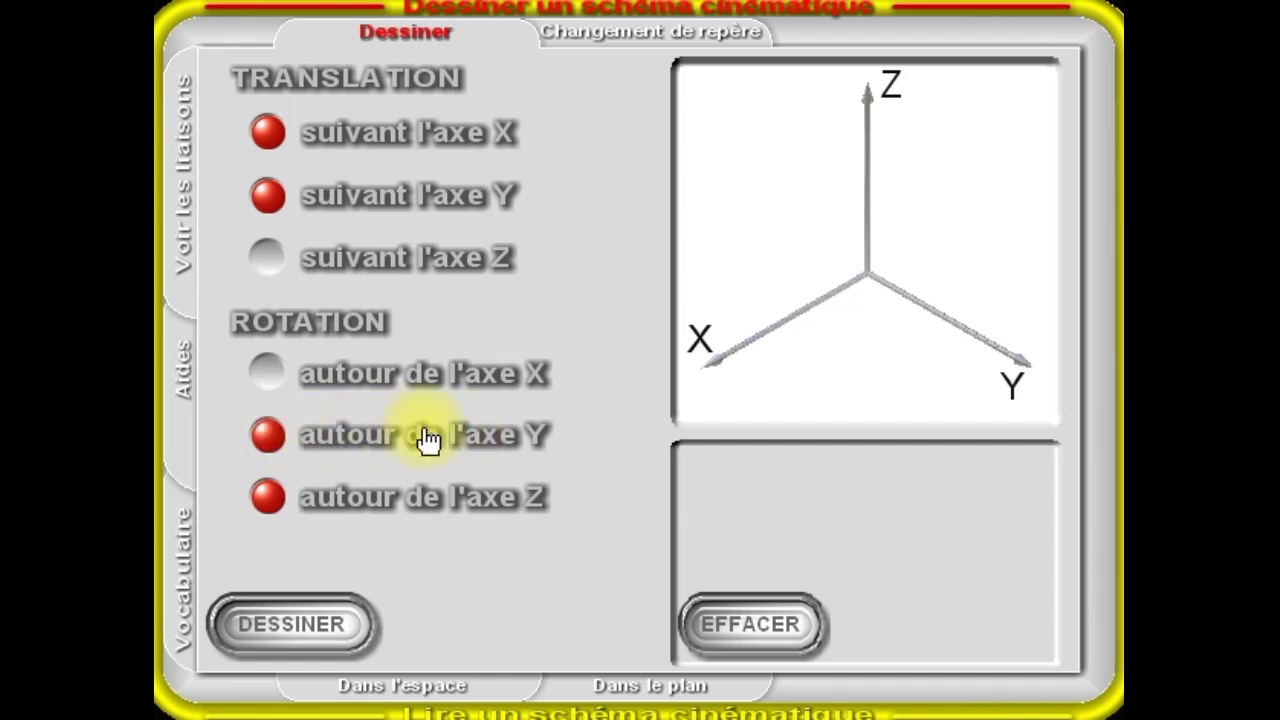
pyautogui.click(298, 628)
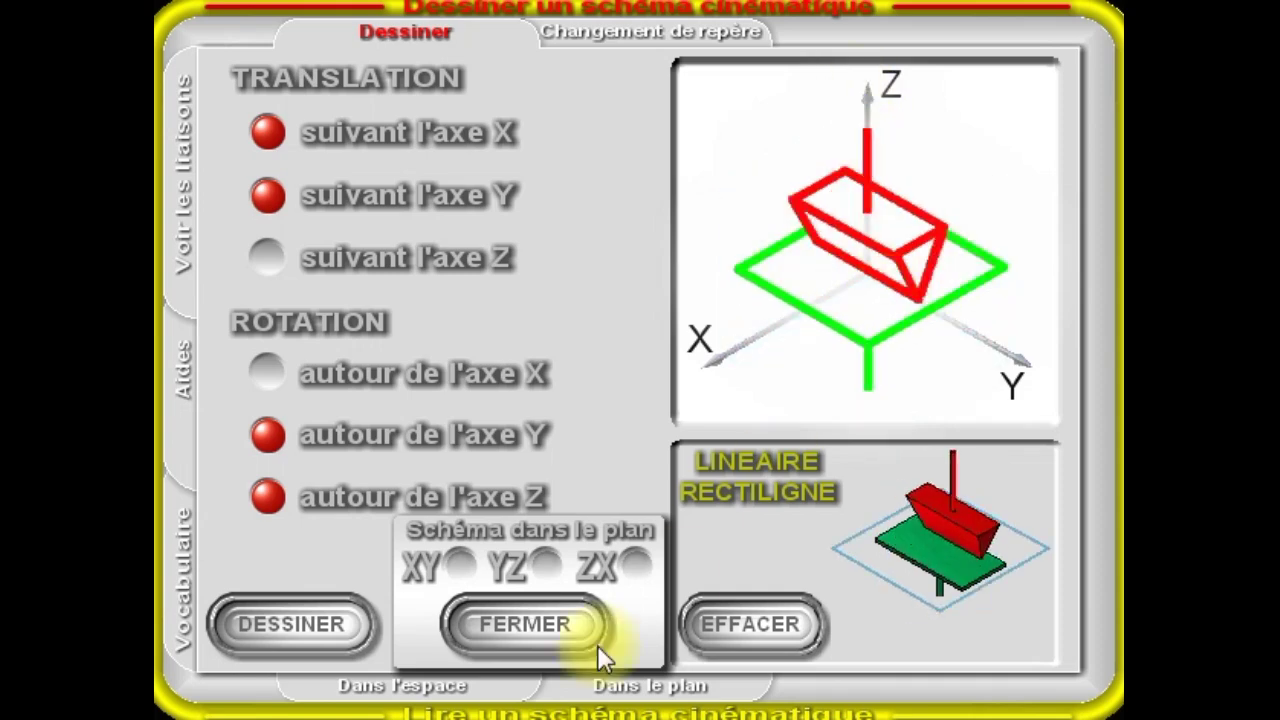
# View the planar diagrams of the two-translation, two-rotation joint in the YZ and ZX planes, and close the diagram view
pyautogui.click(526, 630)
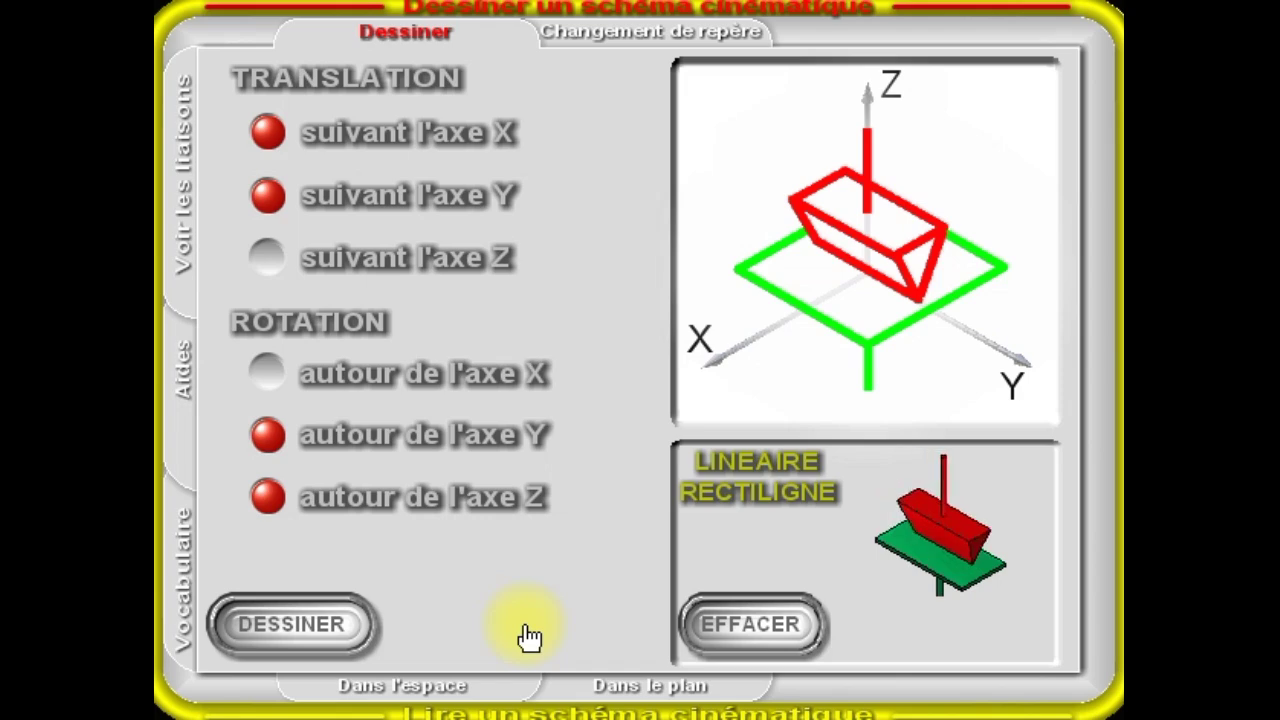
pyautogui.click(543, 564)
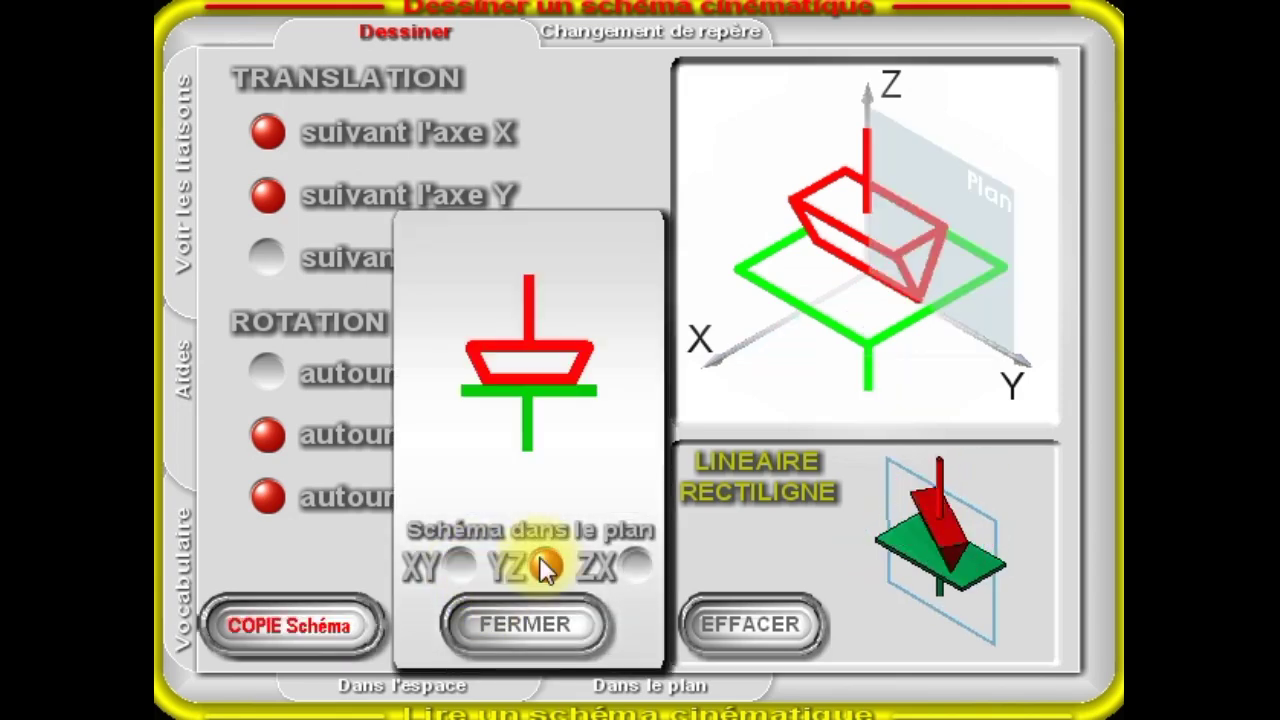
pyautogui.click(633, 562)
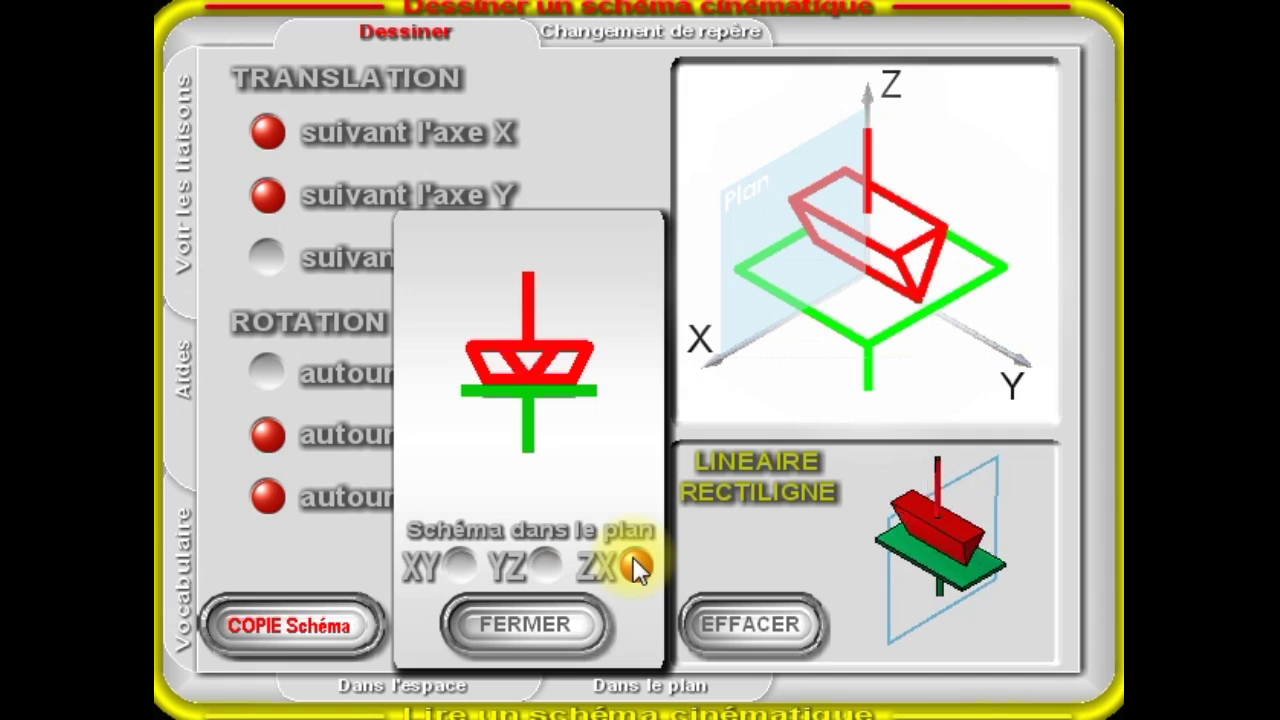
pyautogui.click(541, 630)
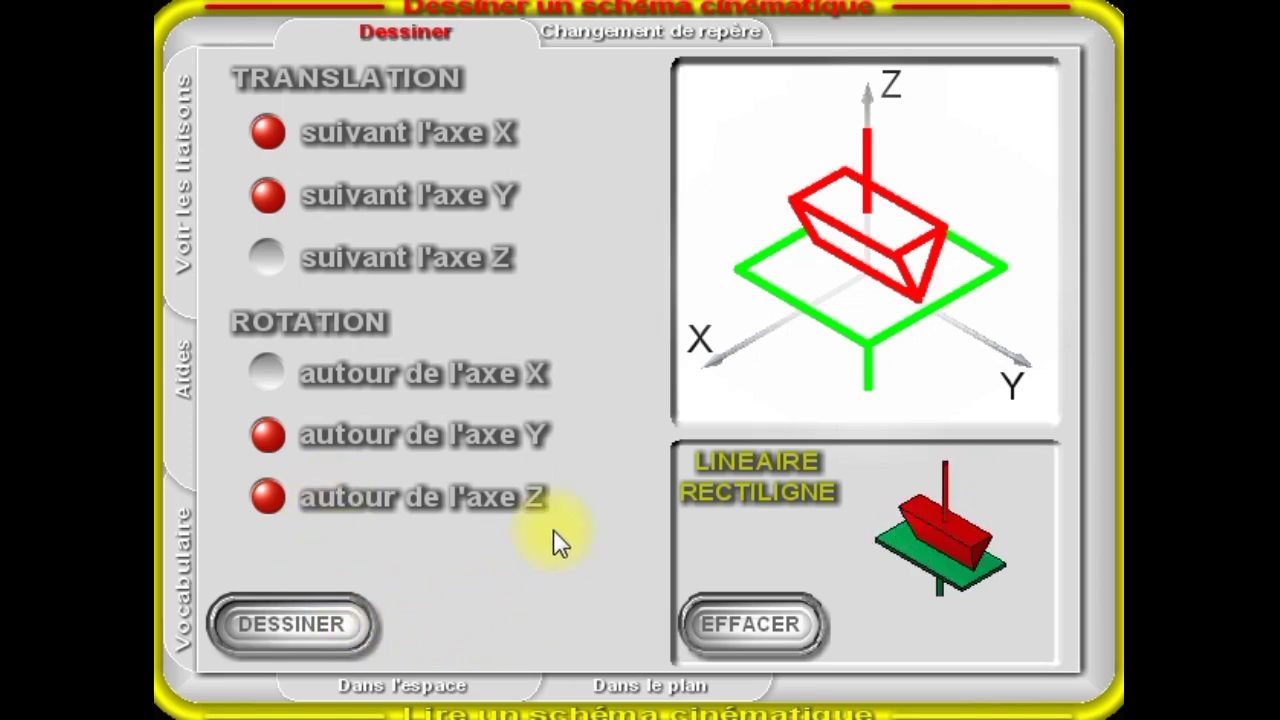
# Draw the joint with translations along X and Y and all three rotations, and view its YZ and ZX planar diagrams
pyautogui.click(267, 372)
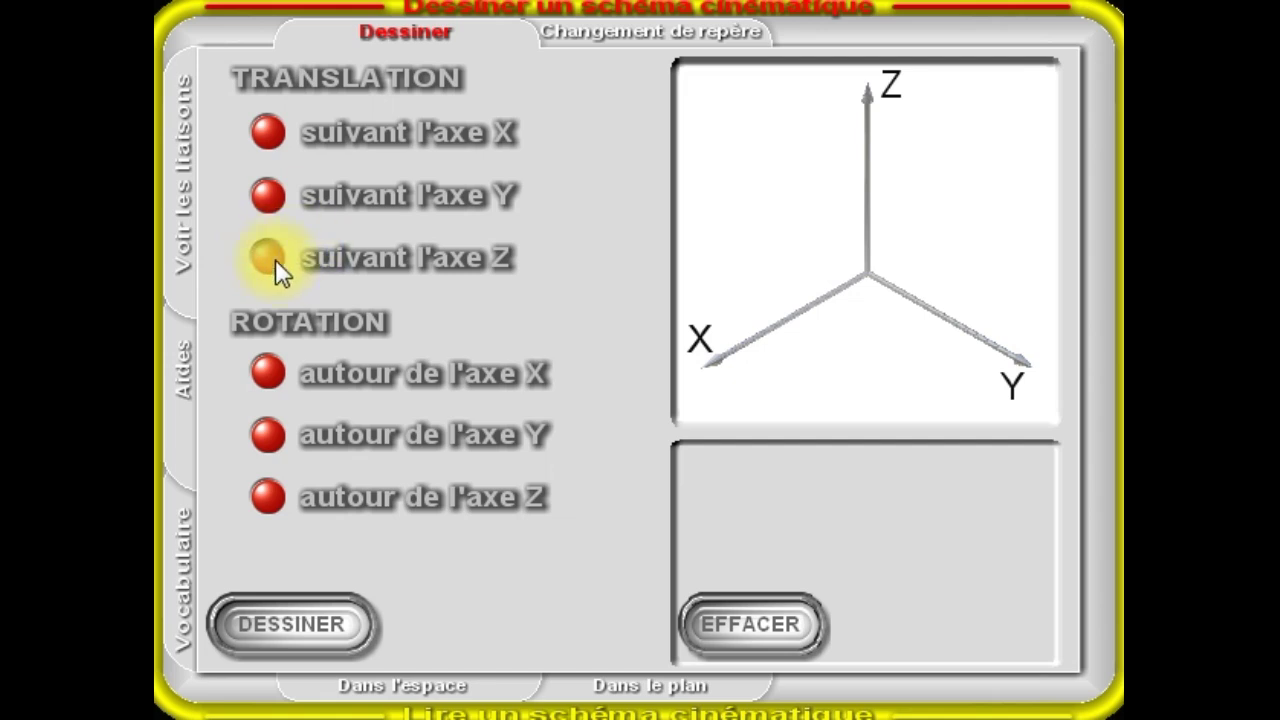
pyautogui.click(284, 256)
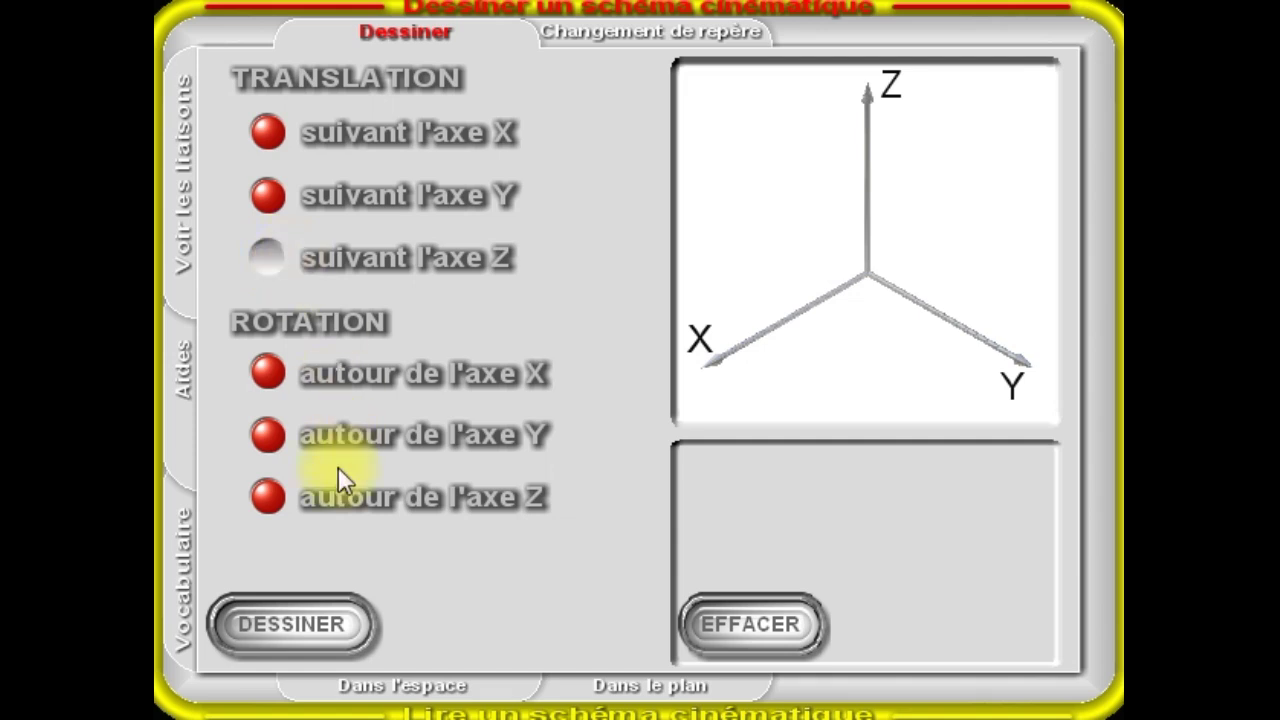
pyautogui.click(300, 630)
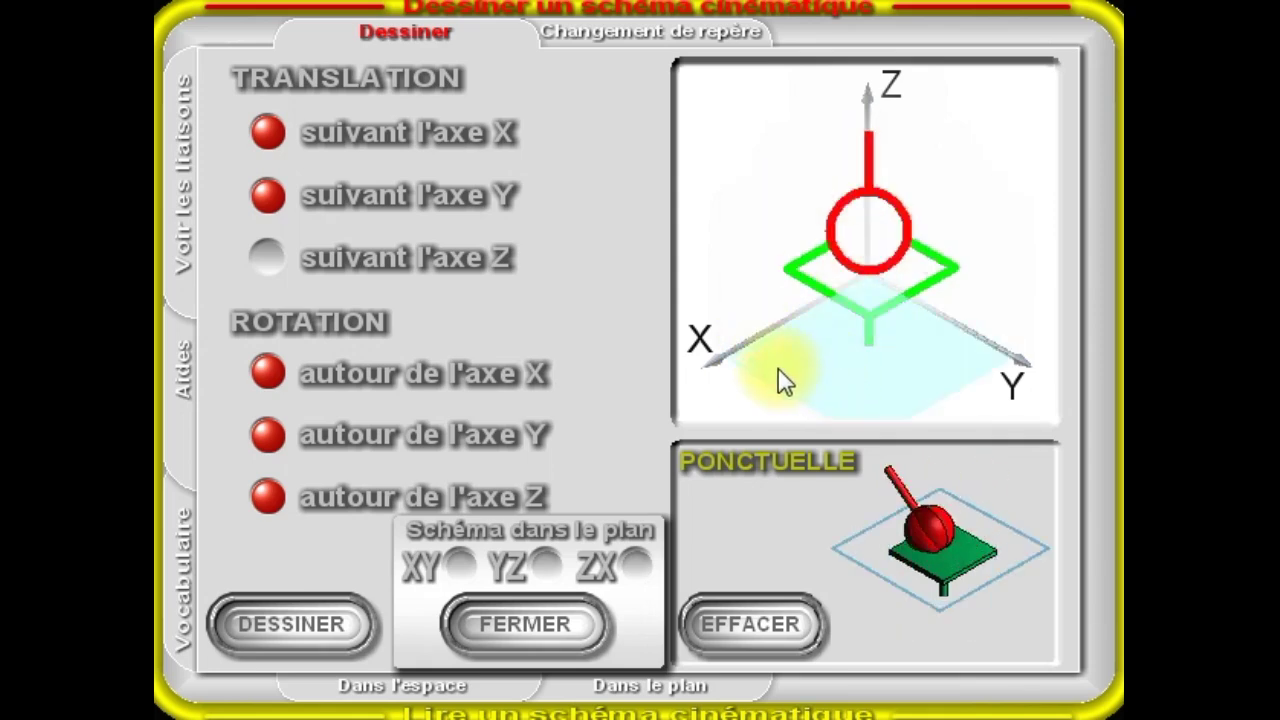
pyautogui.click(545, 564)
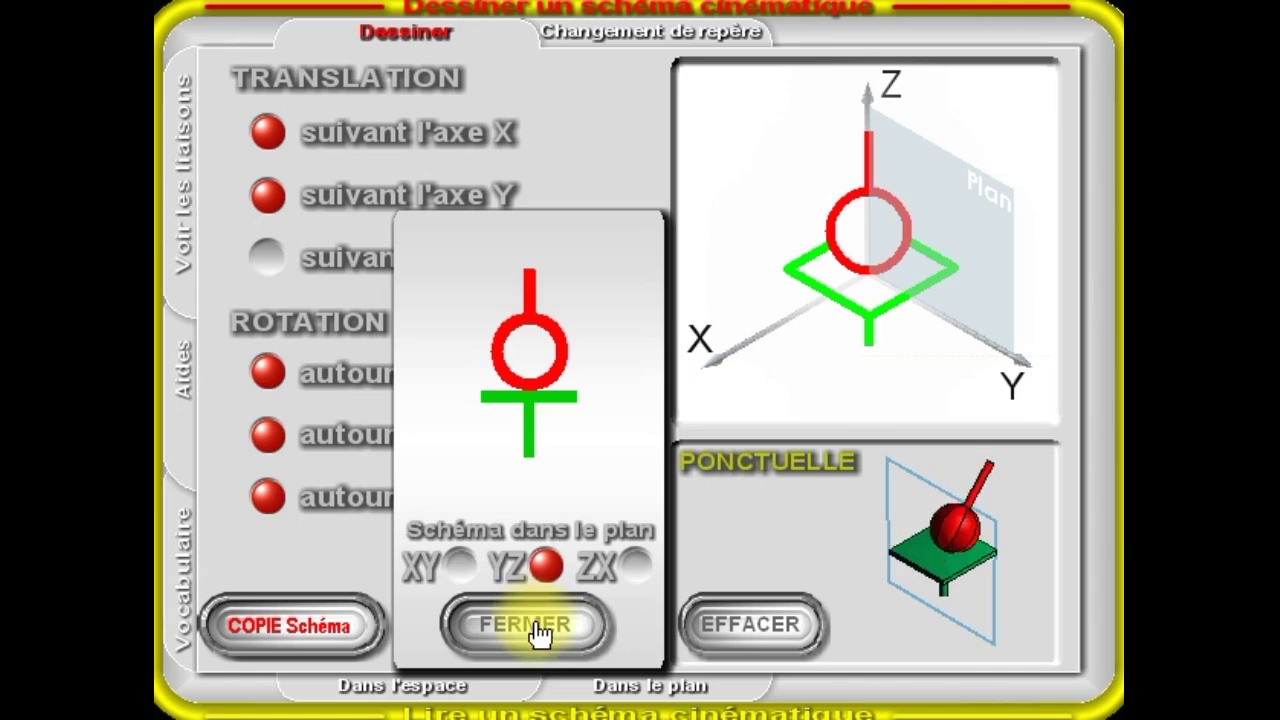
pyautogui.click(636, 565)
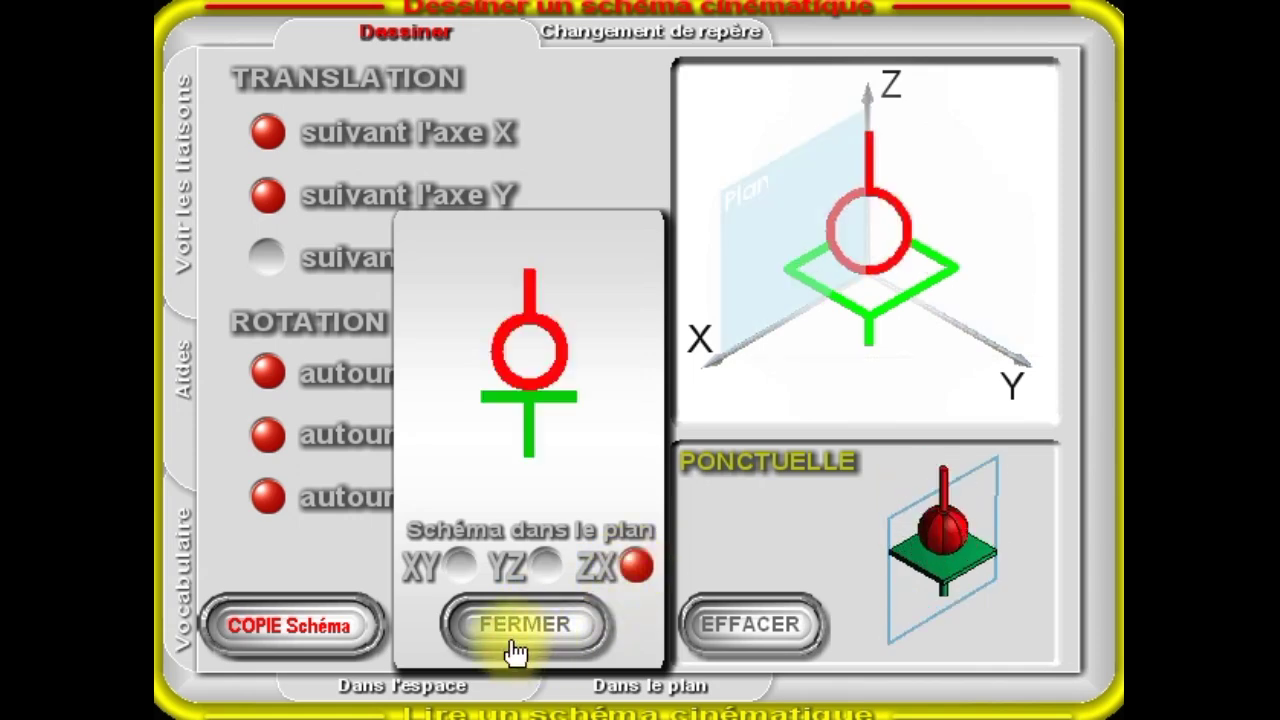
# Look up the Glissière joint in the vocabulary and view its spatial animations for the X, Y and Z directions
pyautogui.click(186, 570)
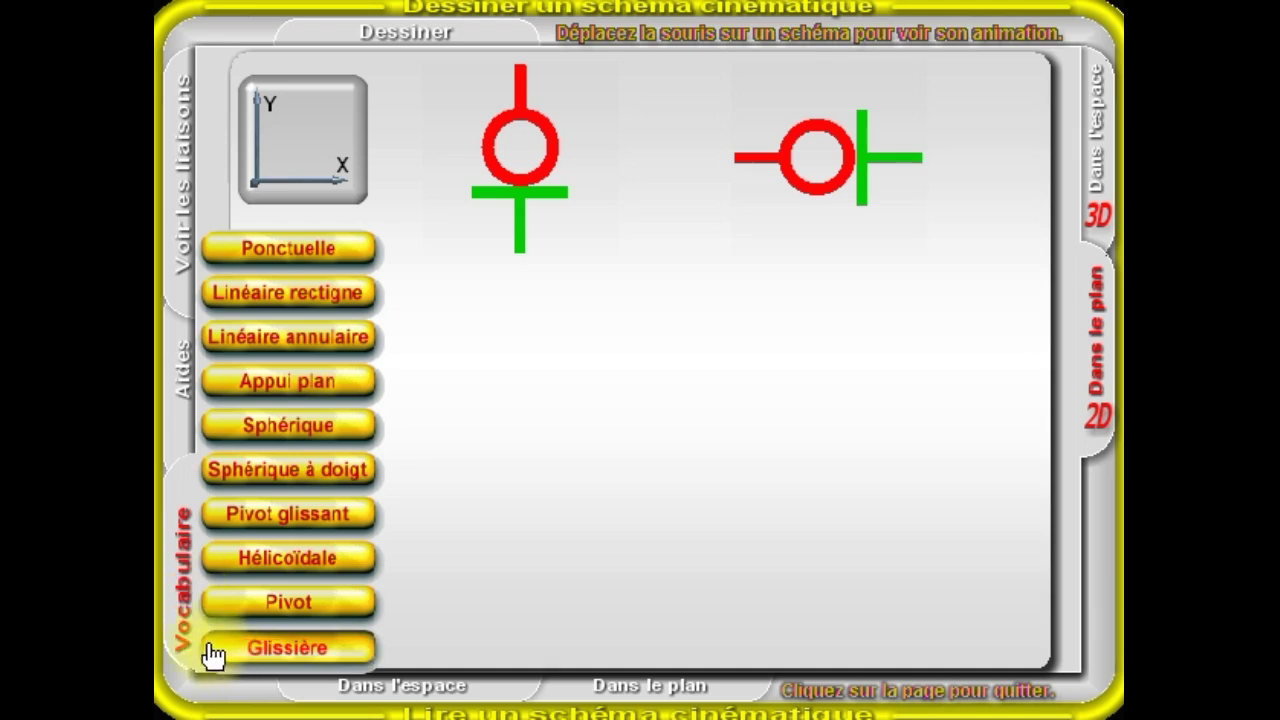
pyautogui.click(256, 650)
pyautogui.moveTo(325, 532)
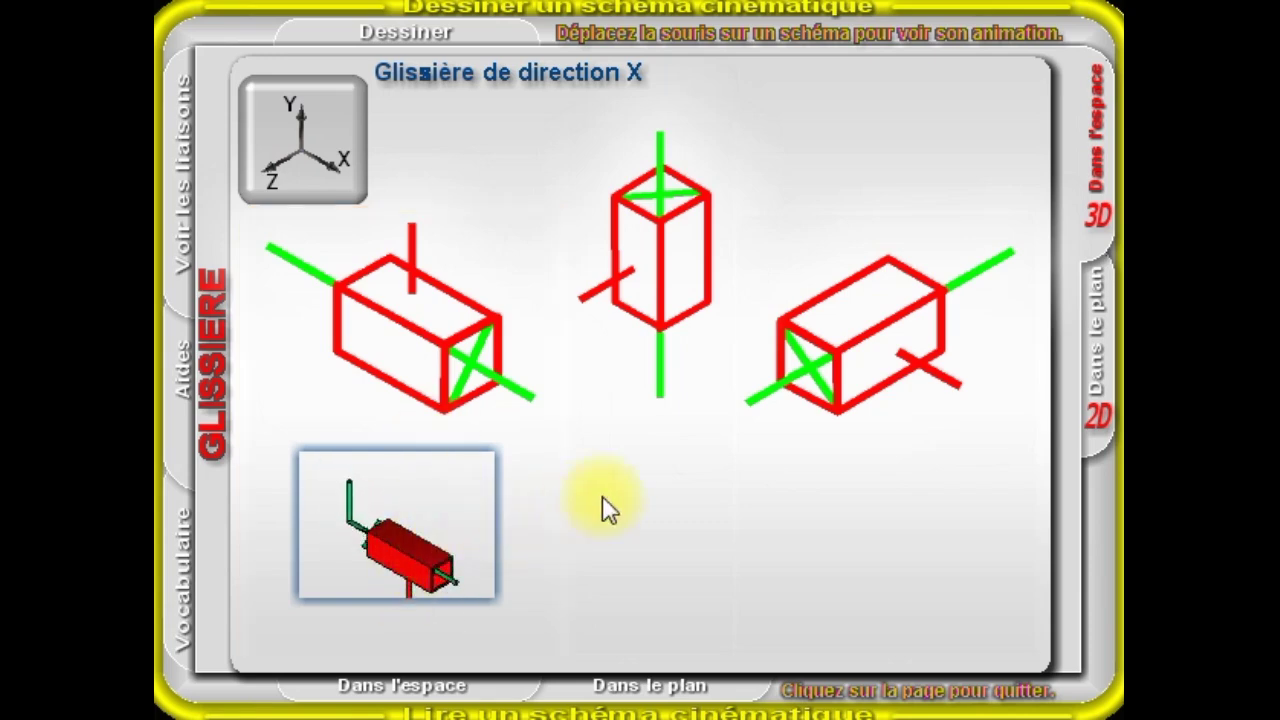
pyautogui.moveTo(650, 518)
pyautogui.moveTo(908, 543)
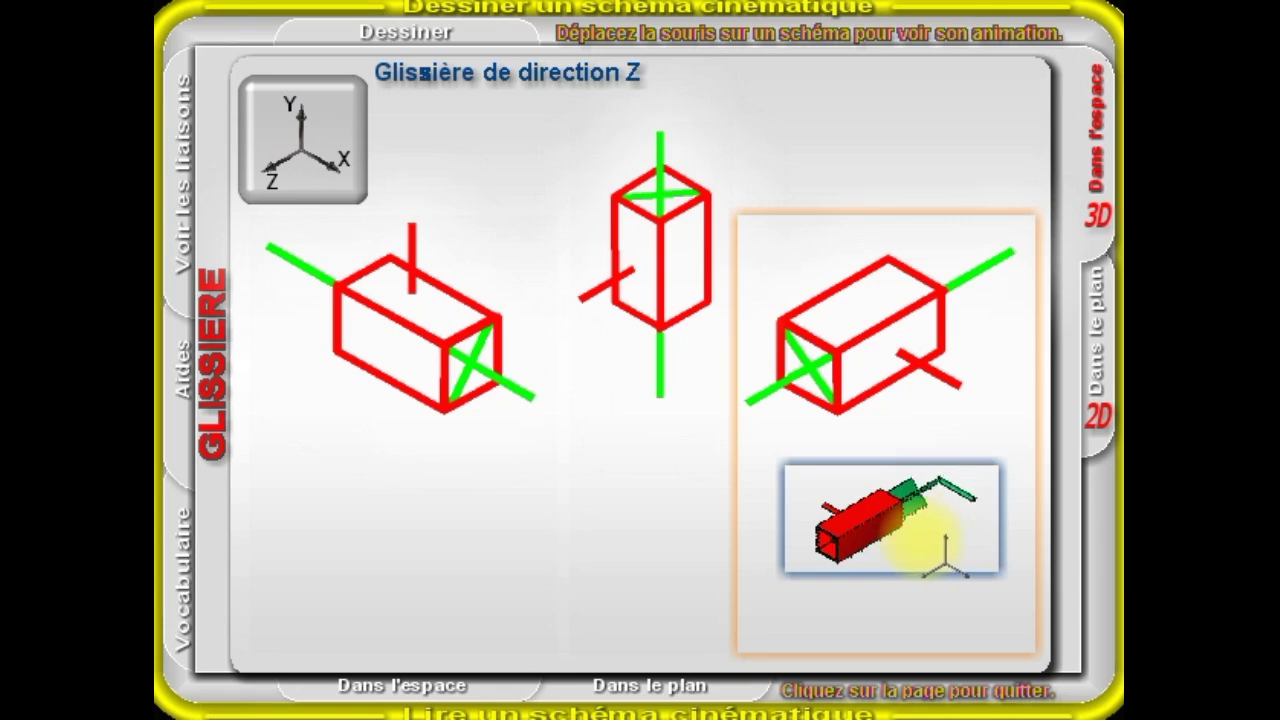